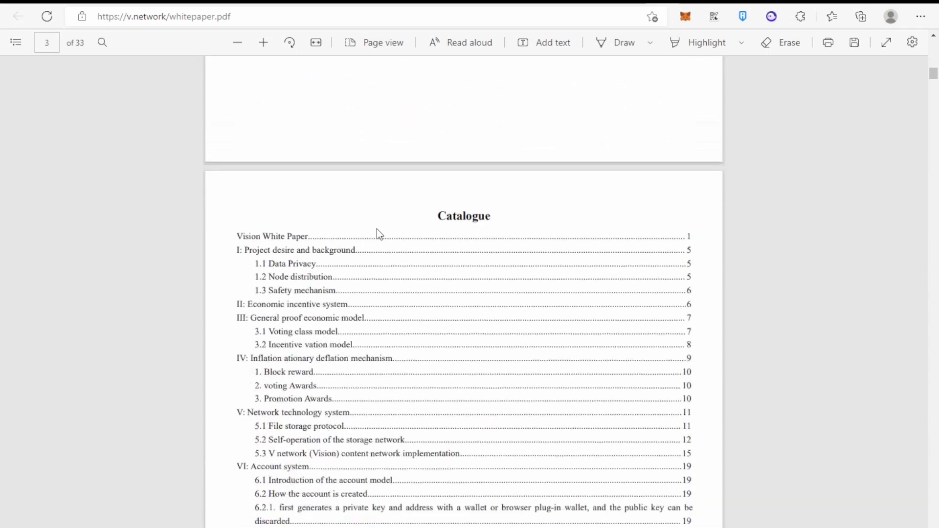
Step: Examine the Vision whitepaper from the catalogue through the background, voting model, incentive and inflation sections
scroll(377, 230, "down", 5)
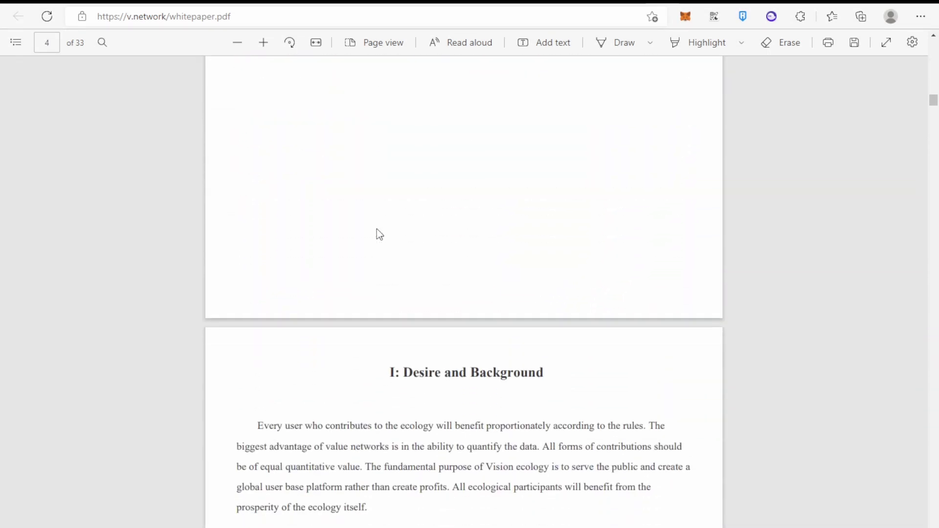
scroll(377, 230, "up", 2)
scroll(377, 230, "down", 1)
scroll(378, 234, "down", 2)
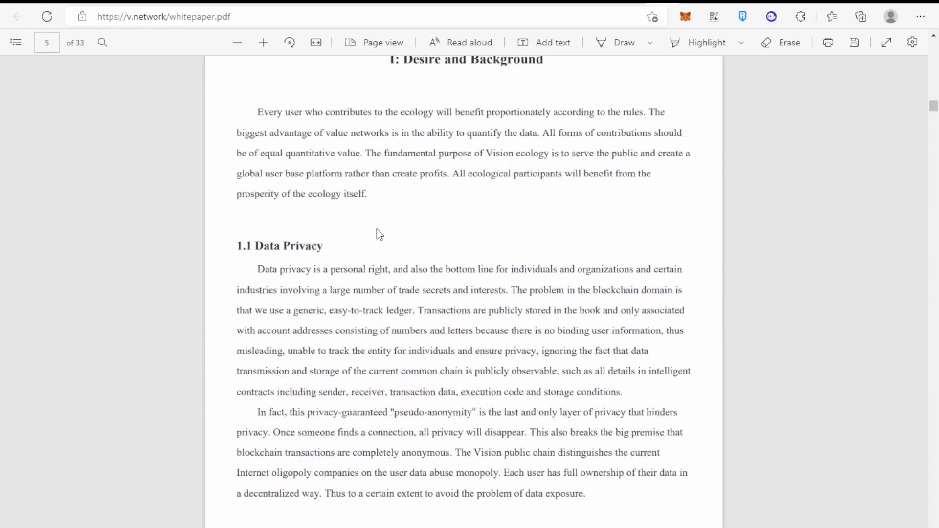
scroll(377, 229, "down", 12)
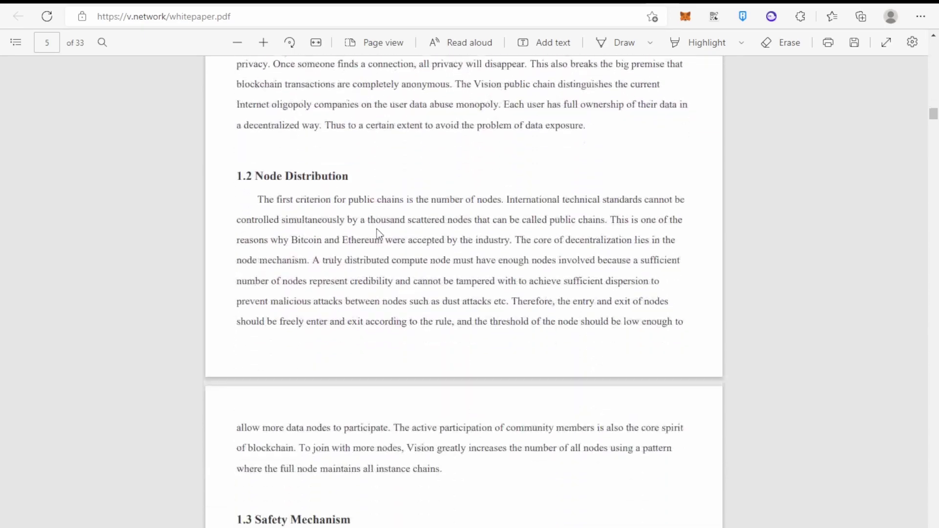
scroll(377, 229, "down", 15)
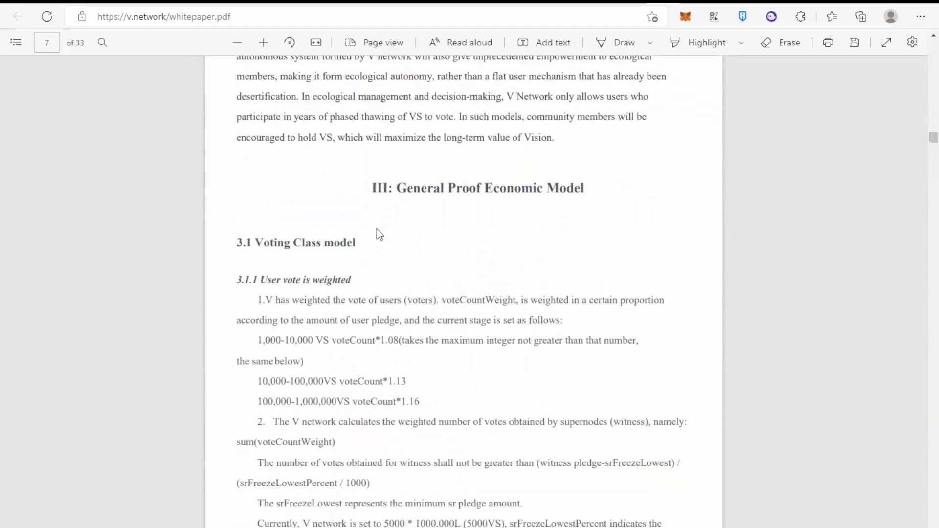
scroll(390, 244, "down", 4)
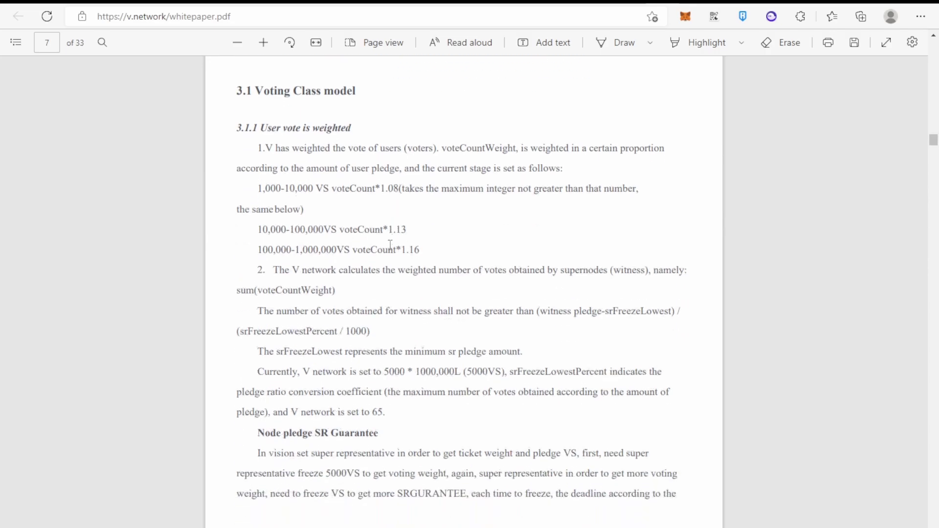
scroll(390, 245, "down", 13)
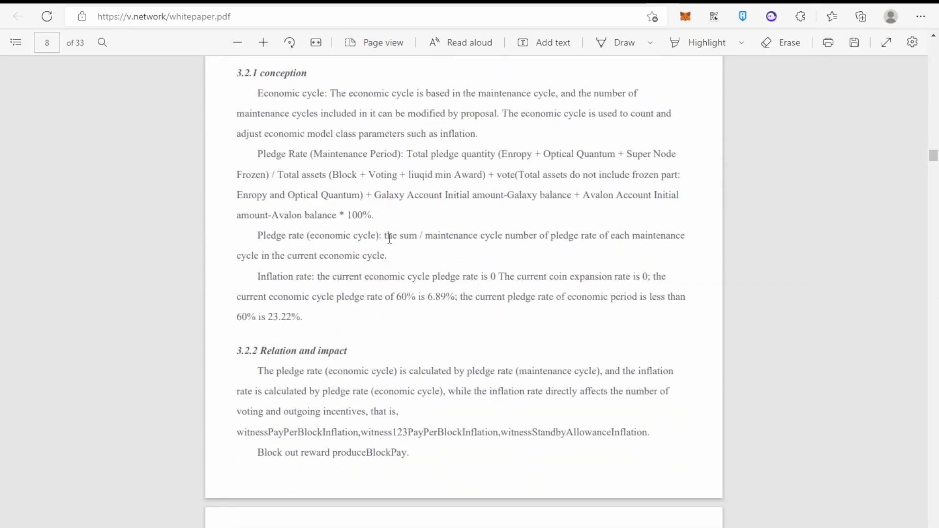
scroll(314, 216, "up", 3)
scroll(287, 223, "down", 20)
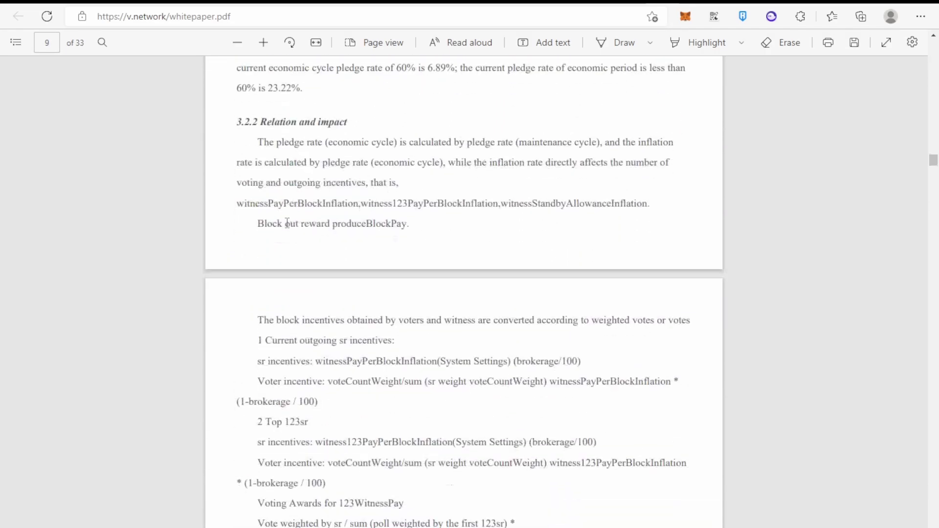
scroll(287, 223, "down", 16)
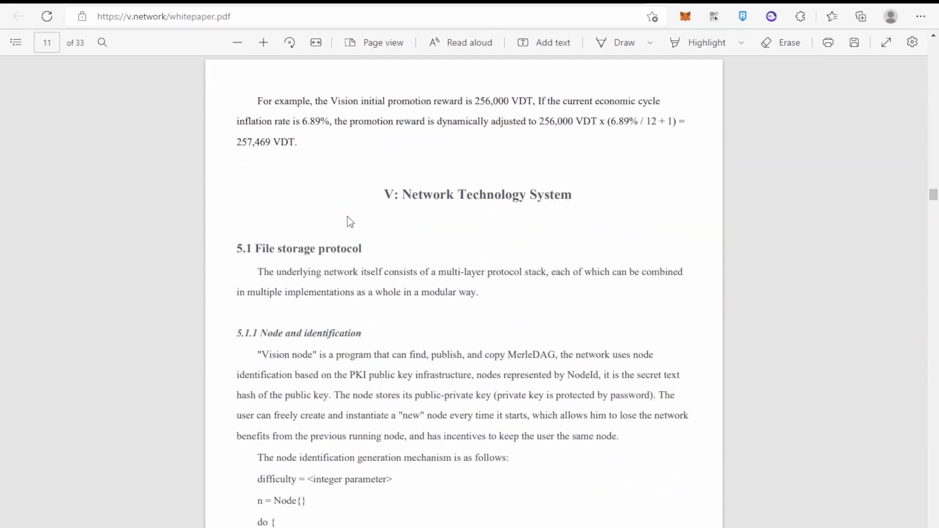
Step: Examine the whitepaper's network technology sections and how accounts are created in section 6.2
scroll(293, 291, "down", 20)
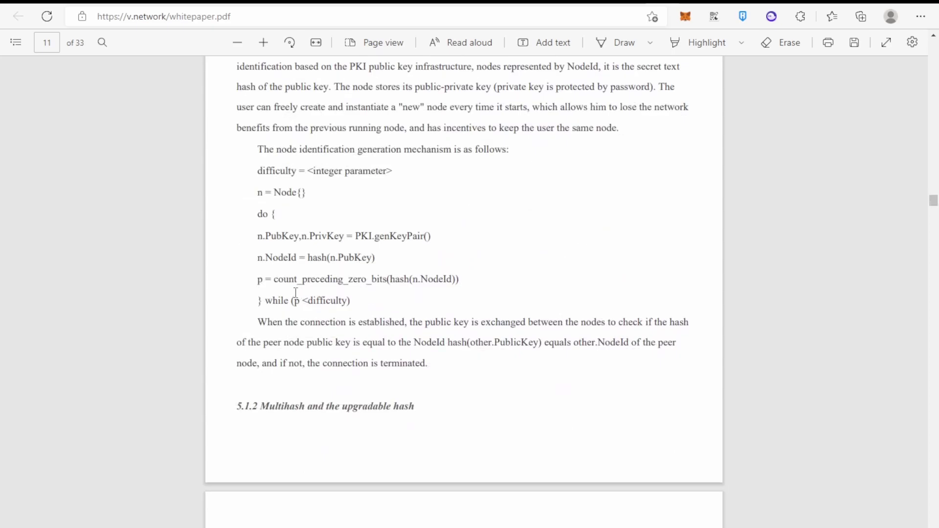
scroll(295, 293, "down", 20)
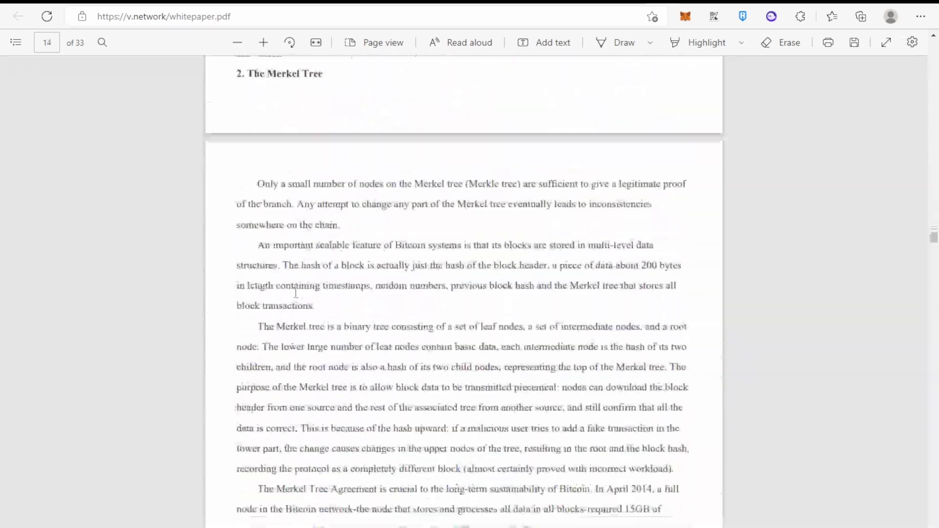
scroll(295, 293, "down", 20)
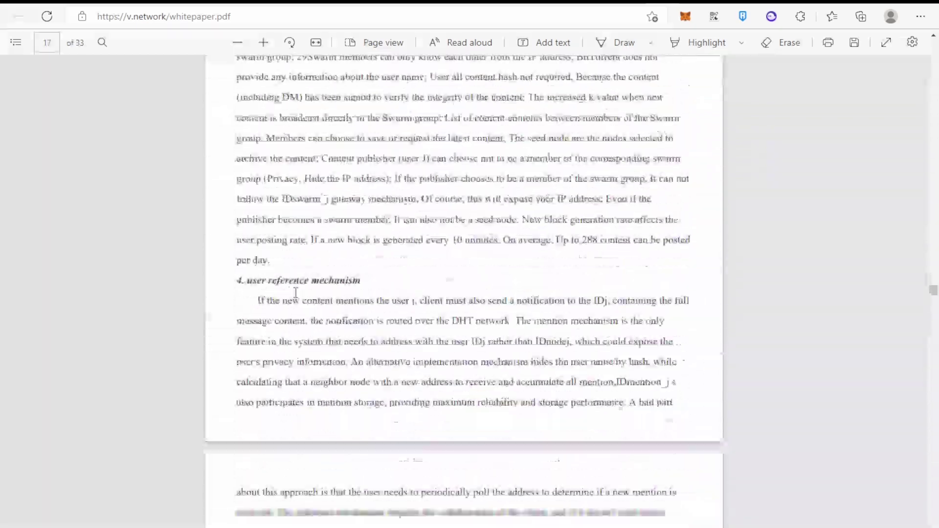
scroll(296, 292, "down", 10)
scroll(294, 289, "up", 15)
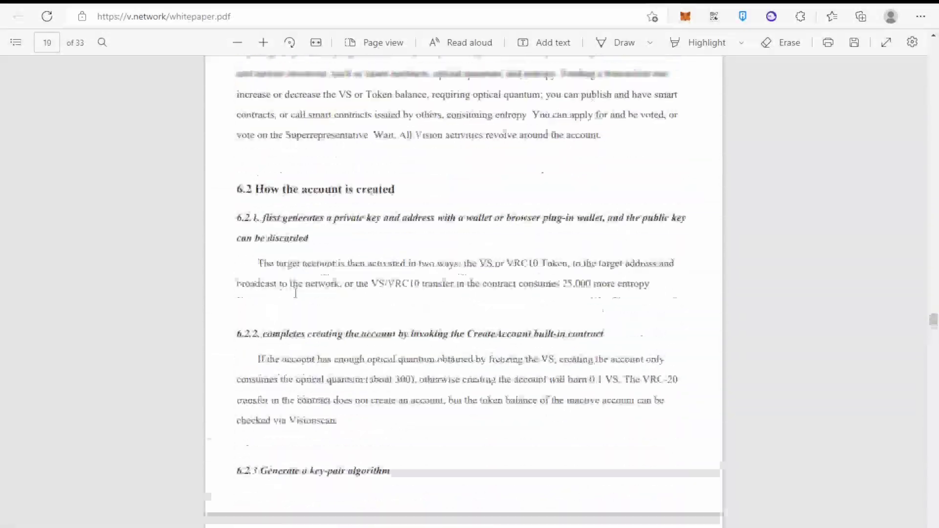
left_click_drag(258, 295, 563, 357)
scroll(411, 337, "down", 15)
scroll(416, 305, "up", 8)
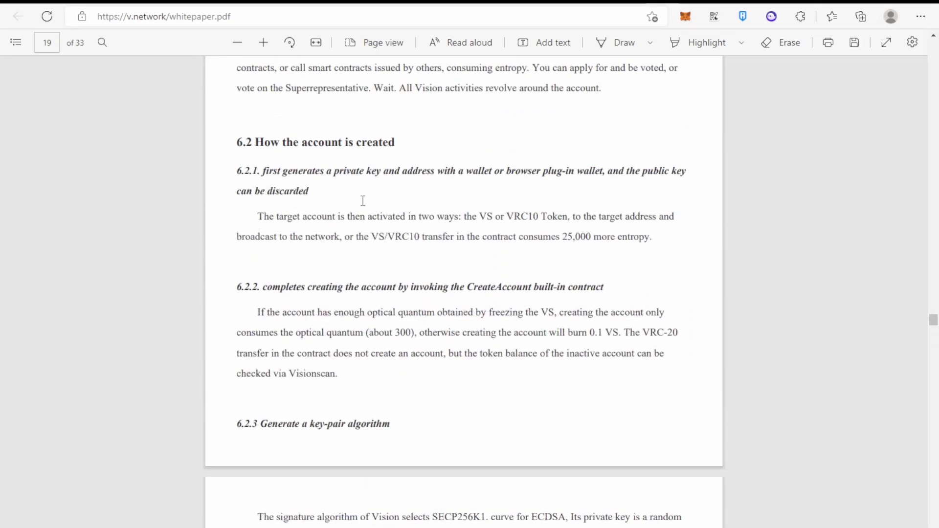
Step: Examine the rest of the whitepaper from the resource model and development phases to the risks and disclaimer
scroll(346, 327, "down", 15)
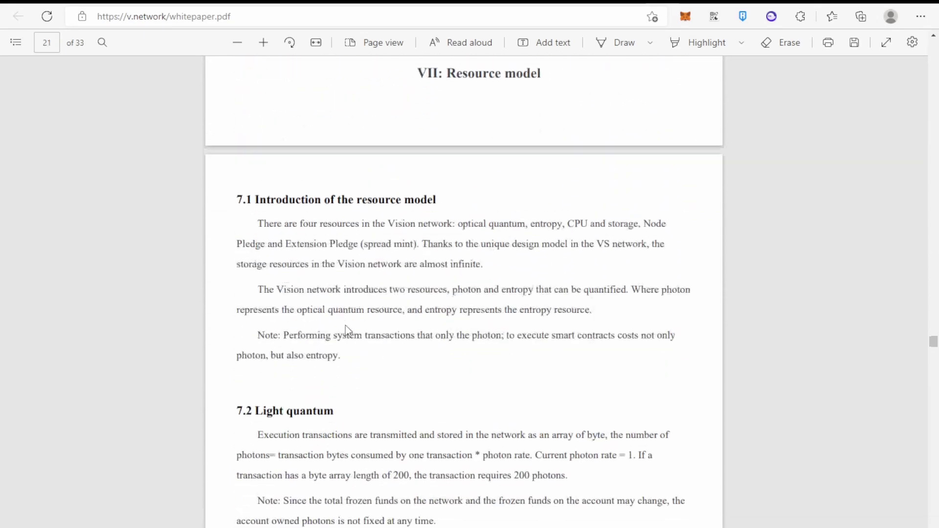
scroll(346, 327, "down", 20)
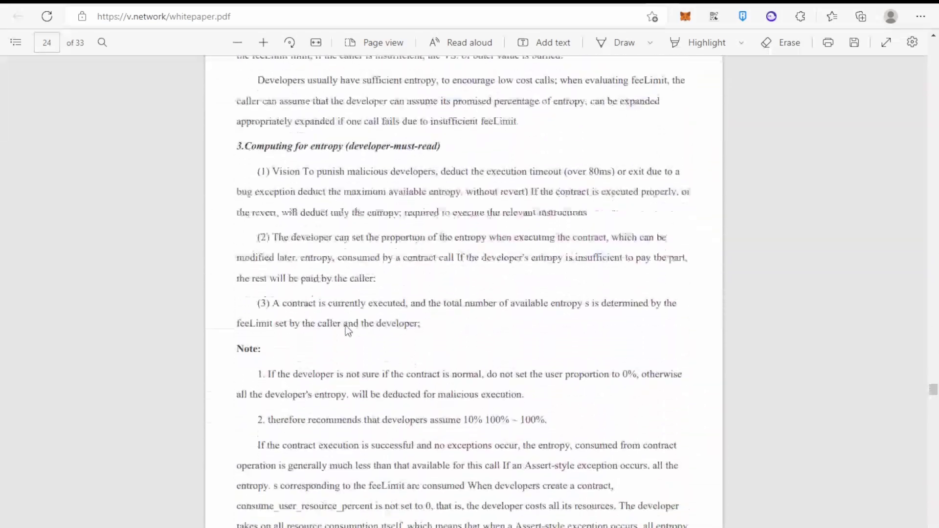
scroll(345, 326, "down", 20)
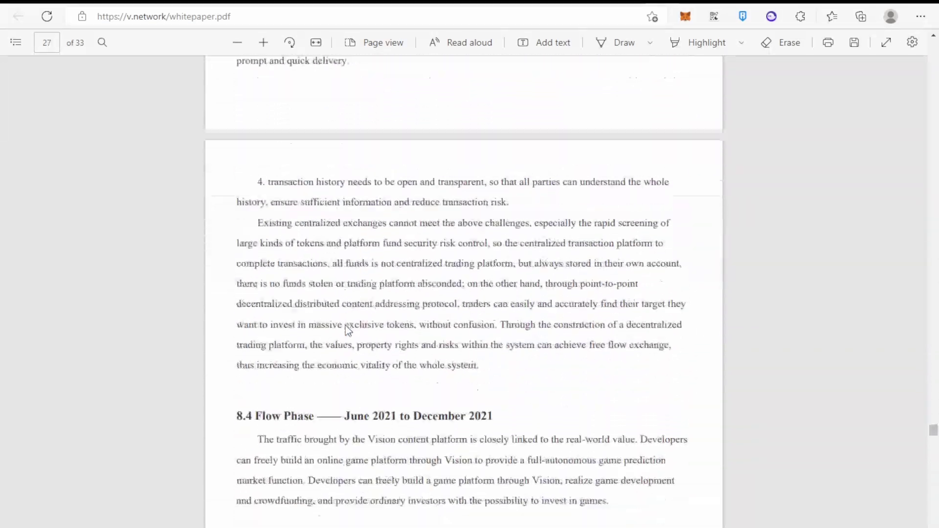
scroll(347, 331, "down", 20)
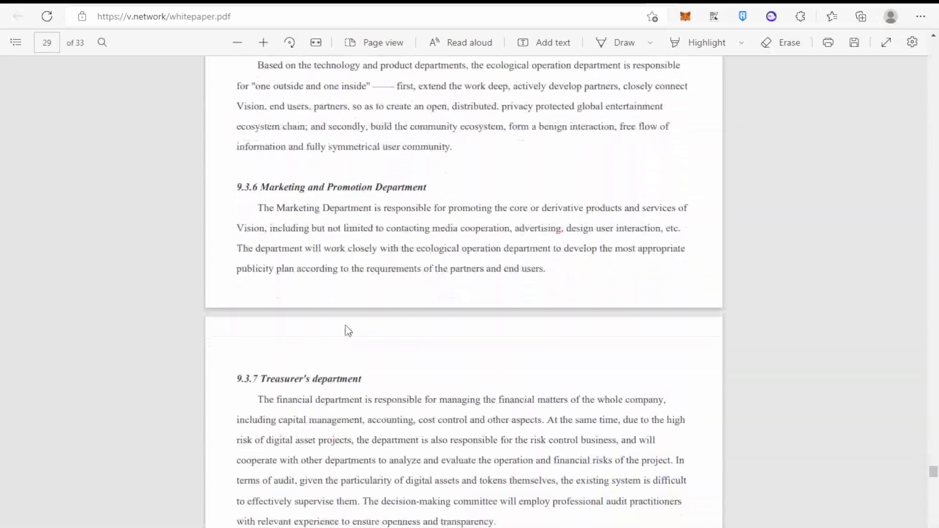
scroll(345, 327, "down", 8)
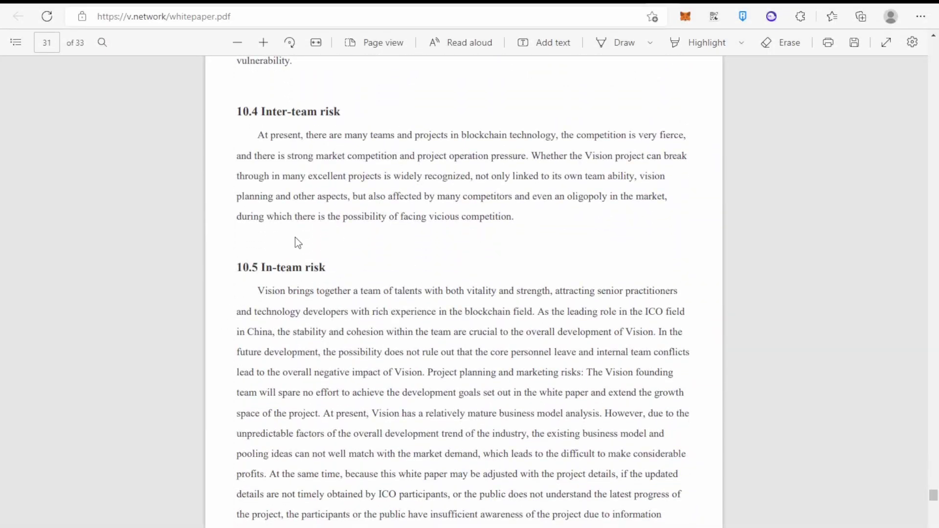
scroll(296, 239, "down", 12)
scroll(293, 244, "down", 8)
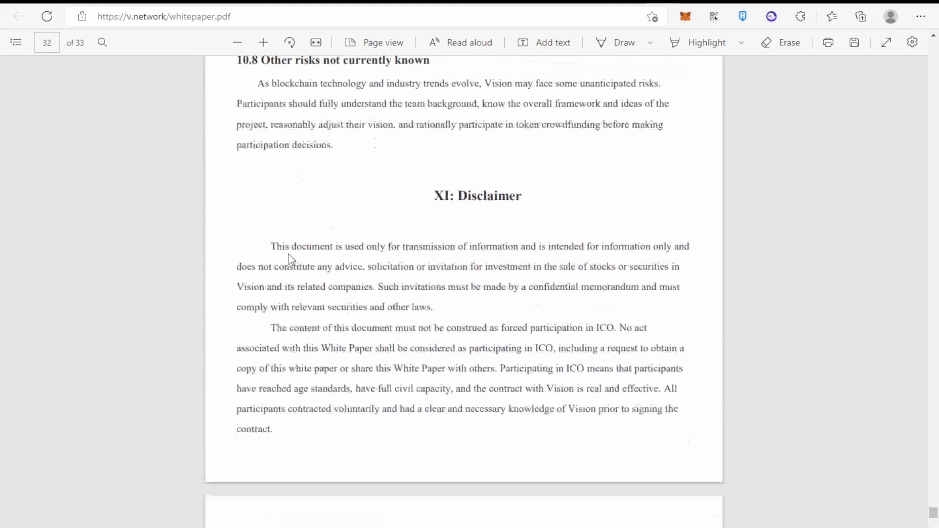
scroll(291, 259, "down", 10)
scroll(290, 259, "up", 10)
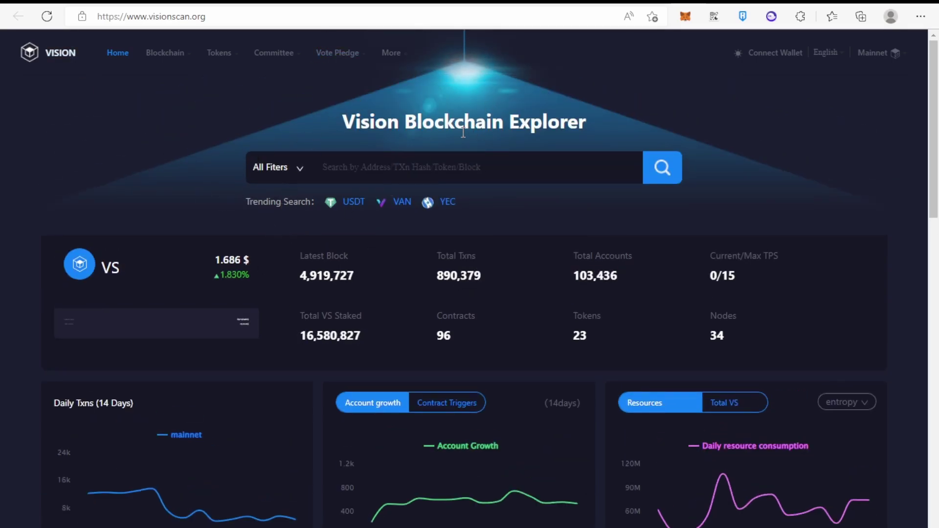
Step: Compare the Visionscan home page's statistics, blocks and transactions with the BEP-20 token transfers on BscScan
scroll(468, 132, "down", 2)
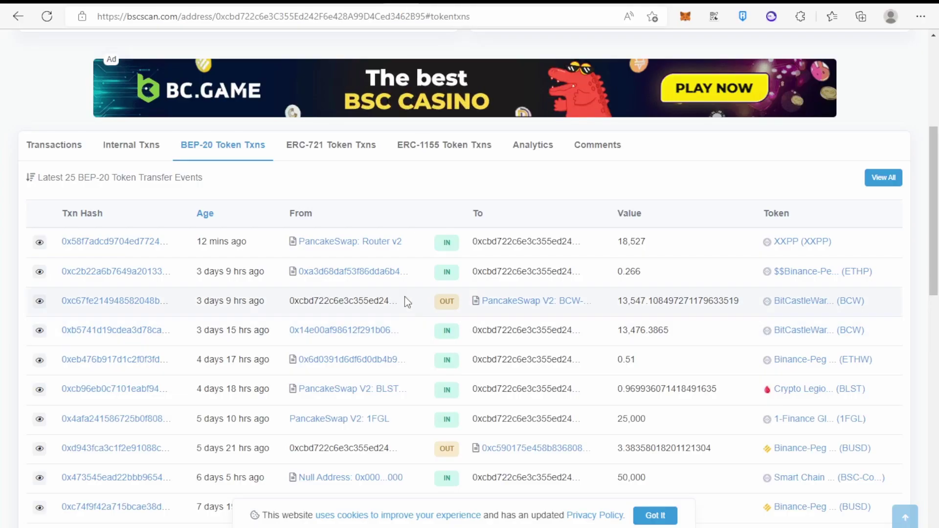
scroll(400, 298, "up", 5)
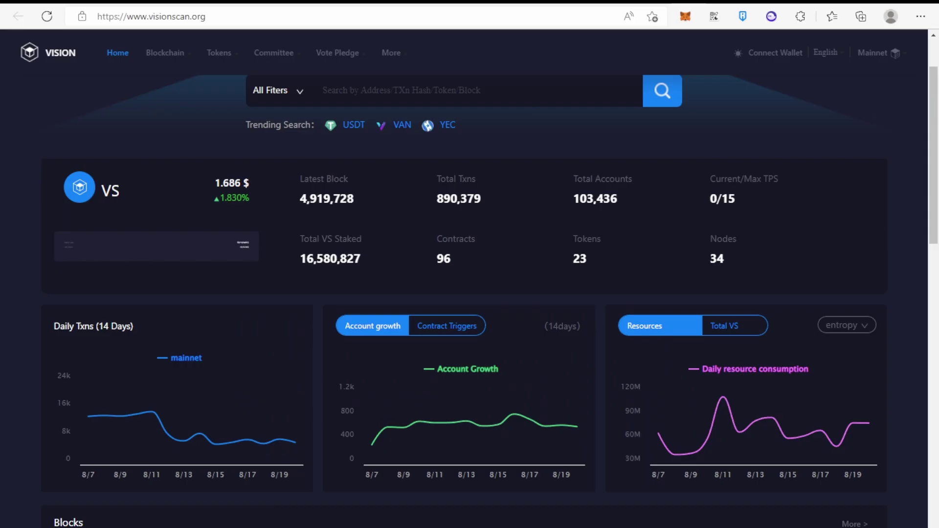
scroll(411, 321, "down", 5)
scroll(429, 377, "down", 3)
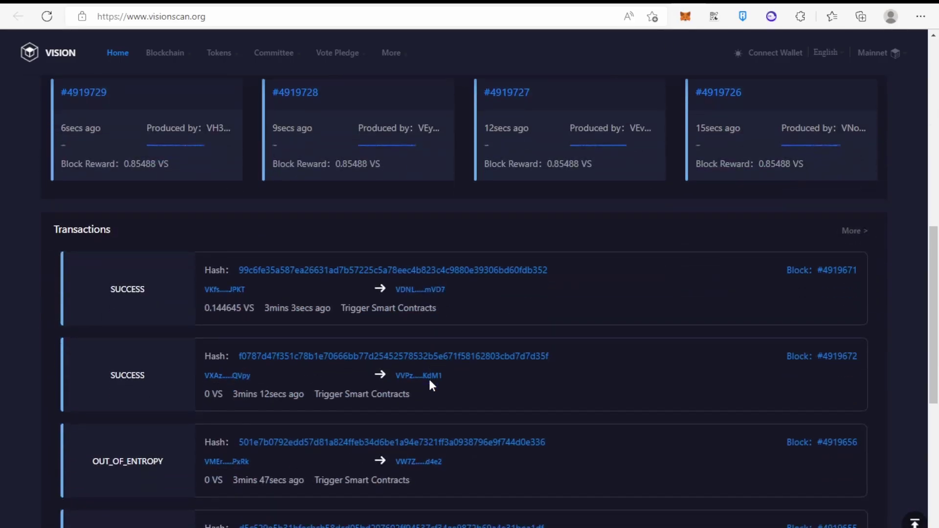
Step: Open the first transaction listed on the Visionscan home page and copy its hash from the transaction details
left_click(250, 270)
scroll(504, 186, "down", 1)
scroll(503, 186, "up", 2)
double_click(304, 162)
left_click(305, 161)
scroll(284, 100, "down", 1)
scroll(400, 166, "up", 2)
double_click(403, 166)
left_click(404, 167)
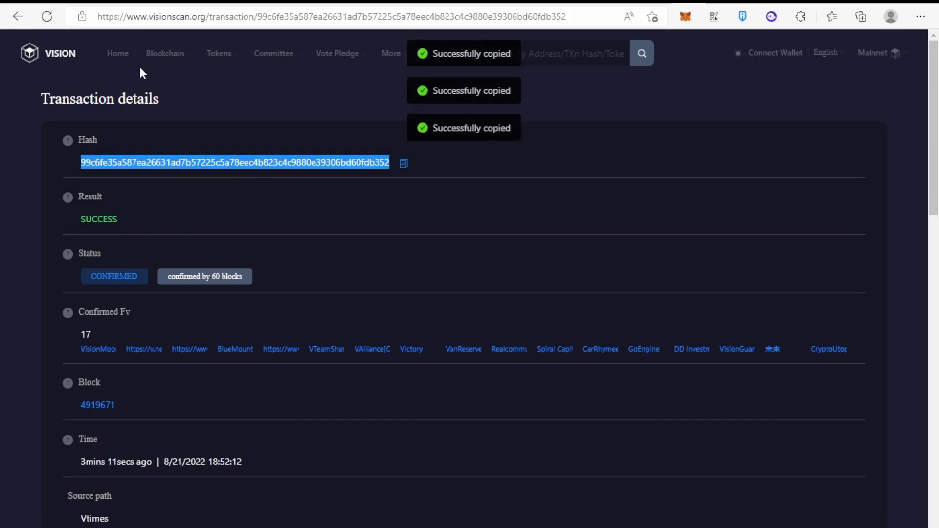
Step: Search Visionscan for the copied transaction hash from the home page, and return to the home page
left_click(118, 53)
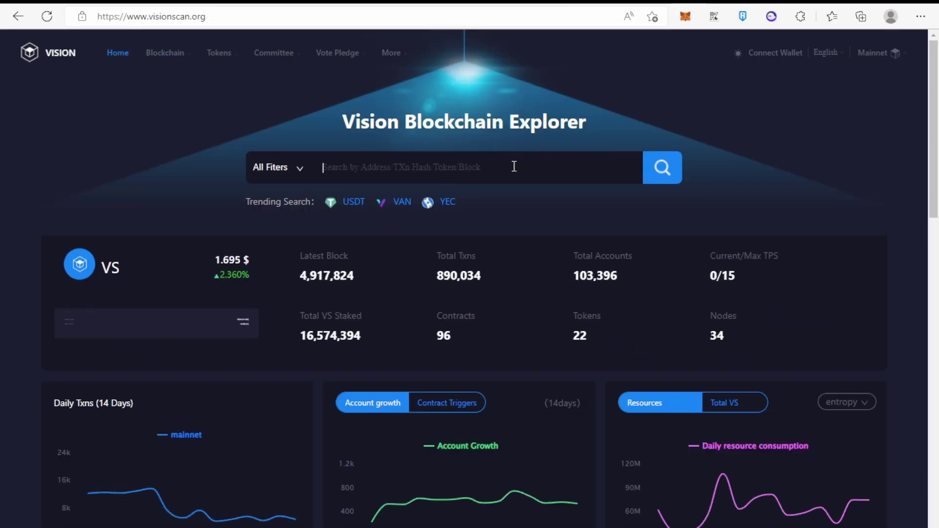
right_click(514, 166)
left_click(549, 287)
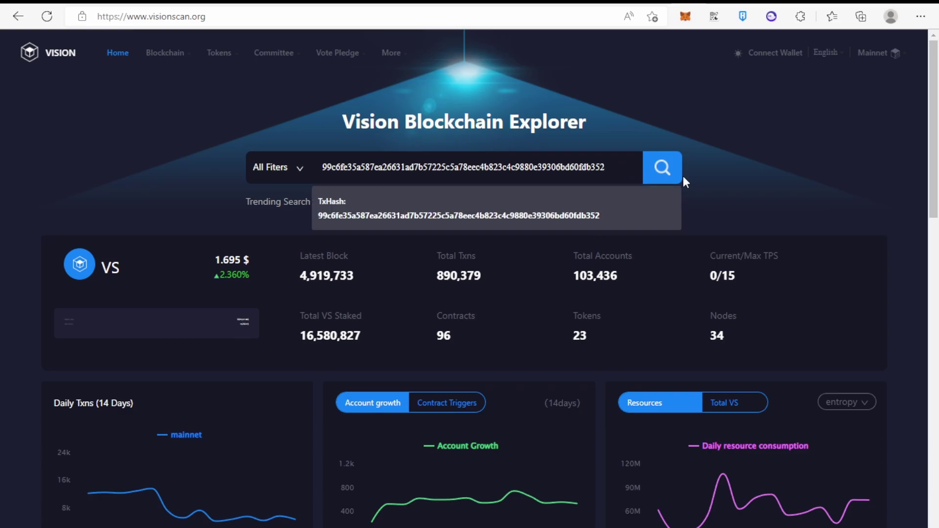
left_click(680, 177)
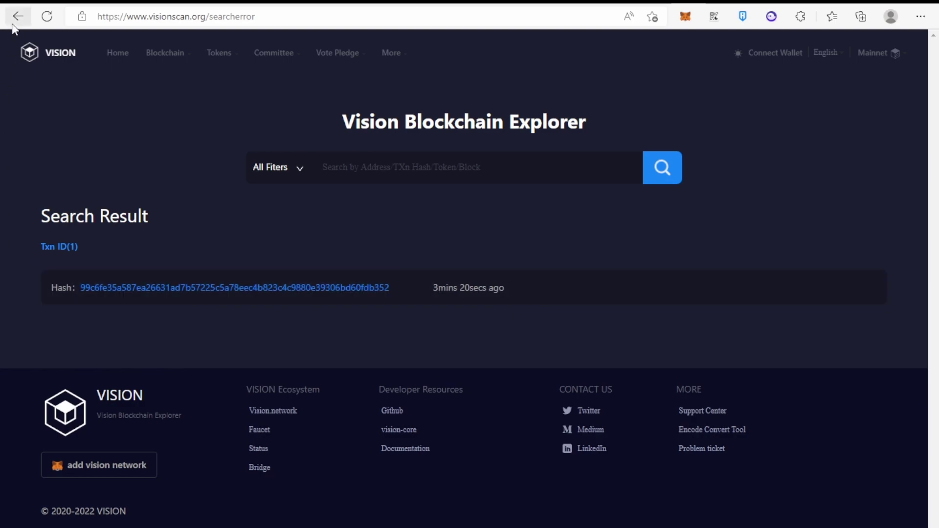
left_click(119, 55)
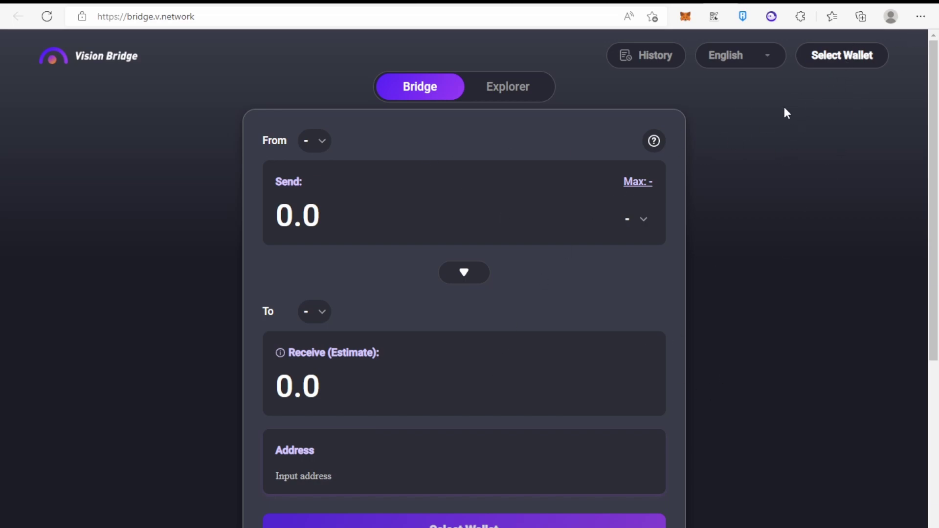
Step: Connect a wallet to Vision Bridge
left_click(871, 56)
left_click(423, 215)
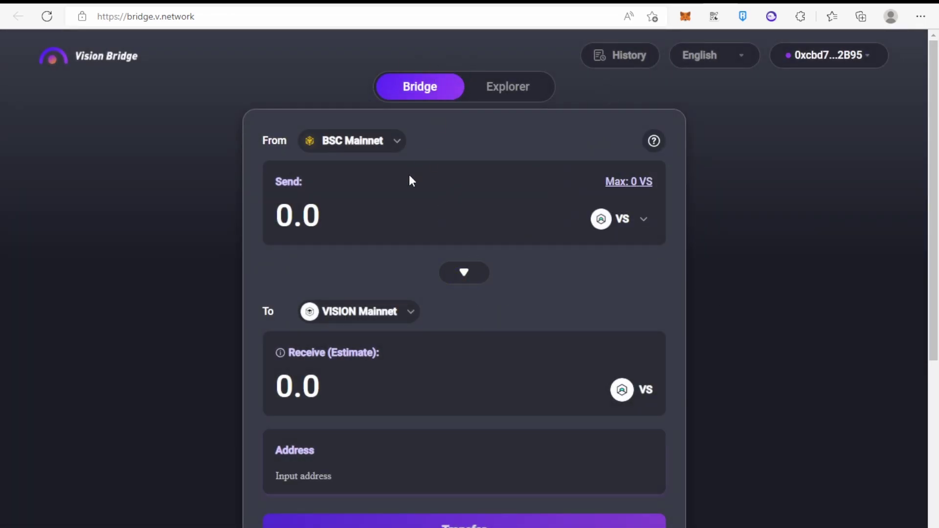
Step: Check the maximum VS amount available to send and the cross-chain fee and limits in the bridge tips
left_click_drag(605, 190, 653, 196)
left_click(462, 352)
scroll(462, 352, "down", 3)
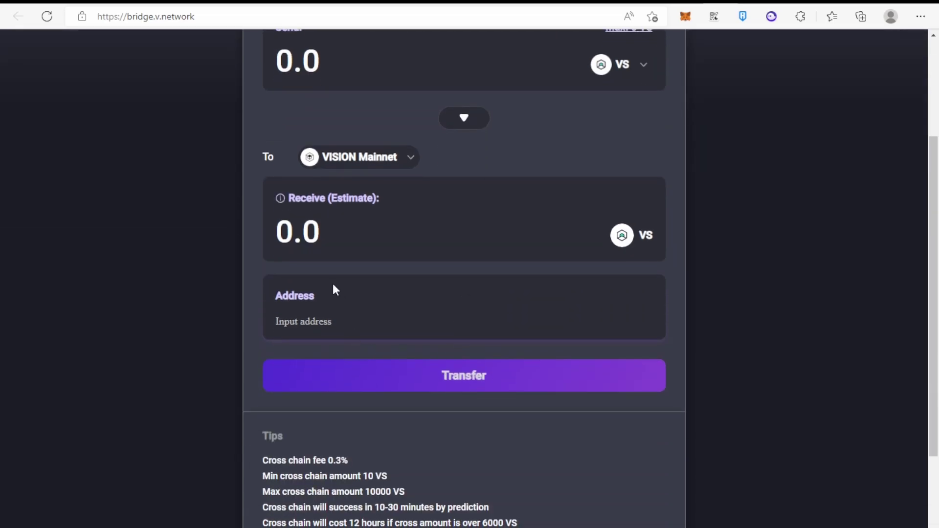
scroll(333, 284, "down", 2)
left_click_drag(258, 383, 374, 384)
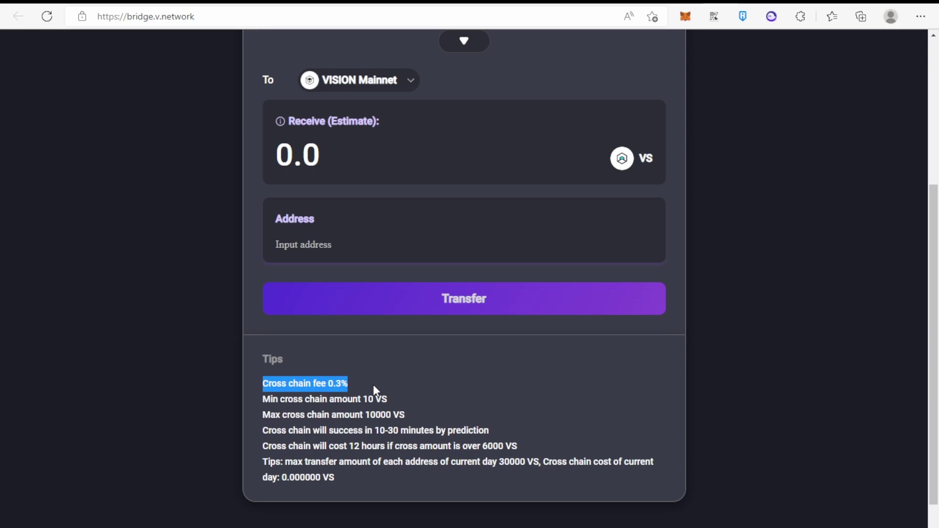
left_click(374, 404)
scroll(368, 422, "up", 5)
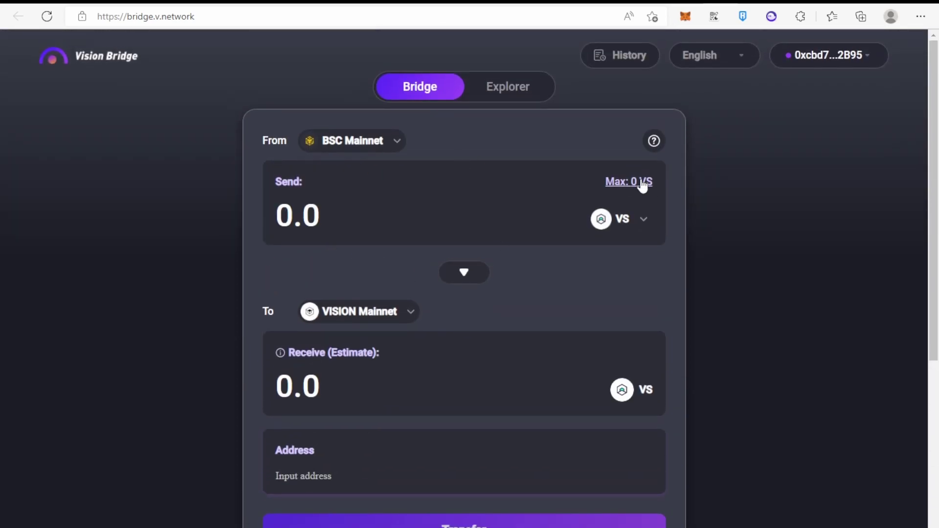
Step: Enter 1 VS as the amount to send from BSC Mainnet and check the receive estimate on VISION Mainnet
left_click(330, 227)
type("1")
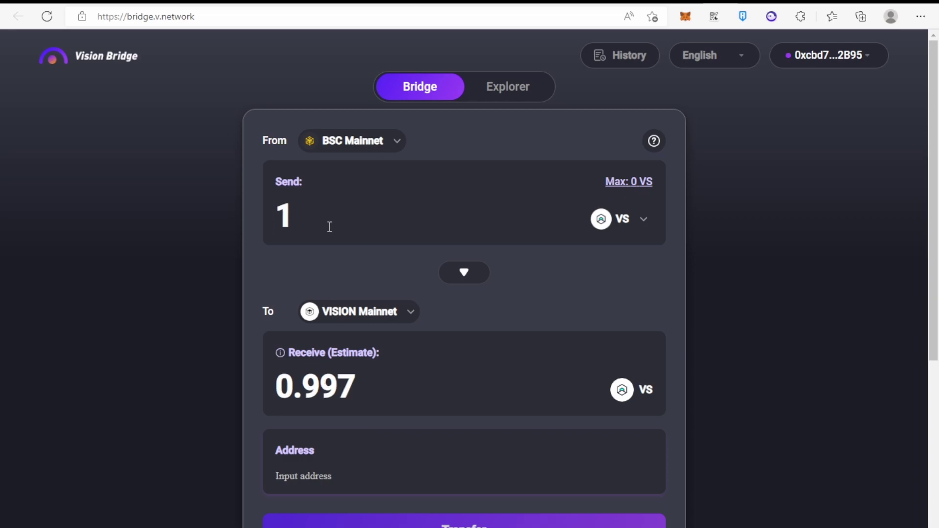
scroll(330, 226, "down", 2)
left_click_drag(279, 309, 353, 310)
left_click(352, 311)
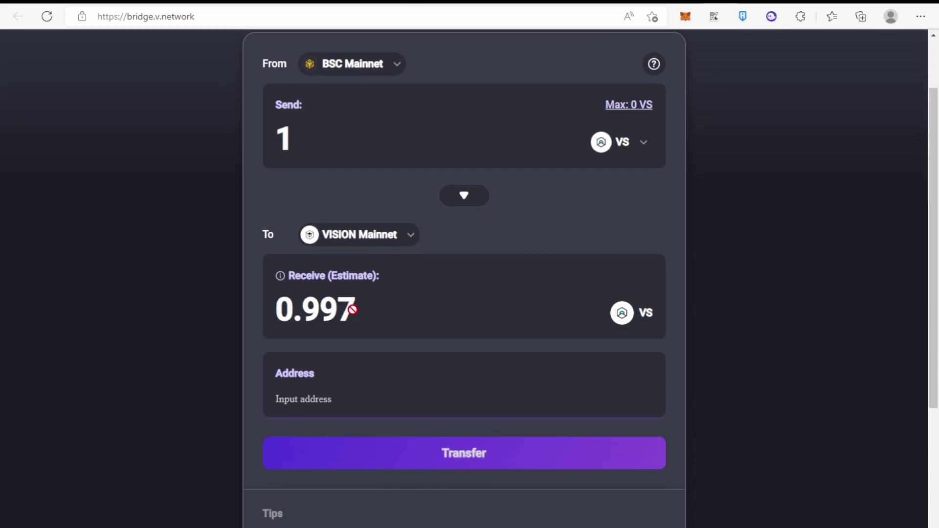
Step: Set the bridge's send amount to 100 VS
left_click(324, 123)
type("00")
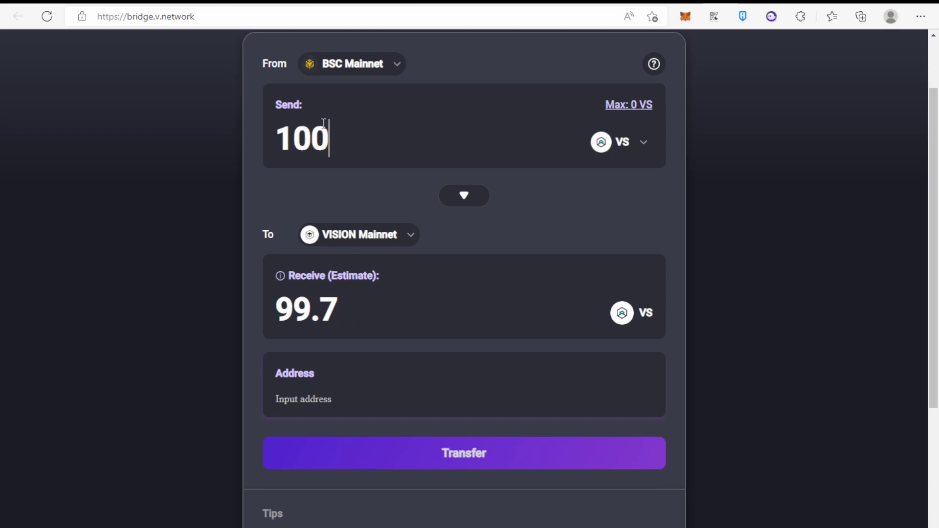
Step: Compare the bridge's send amount on BSC Mainnet with the estimated amount received on VISION Mainnet
left_click_drag(340, 313, 274, 328)
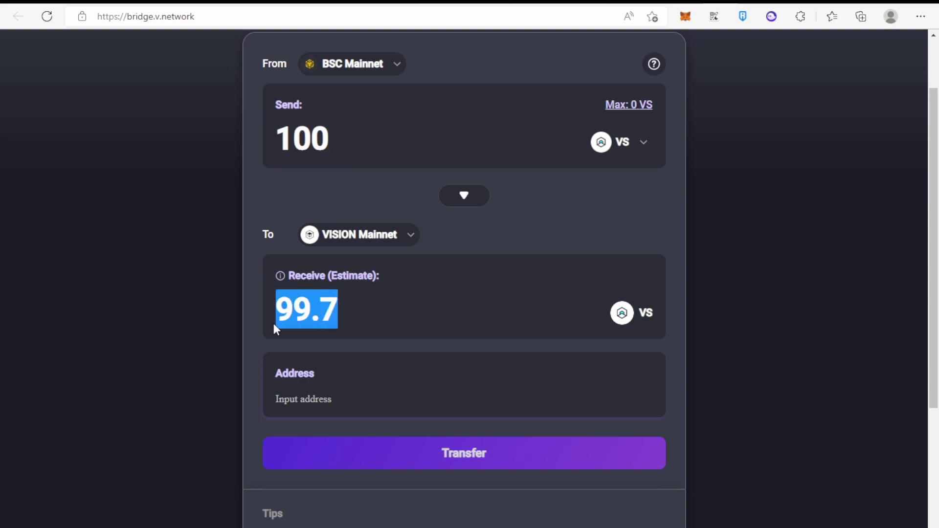
left_click(412, 338)
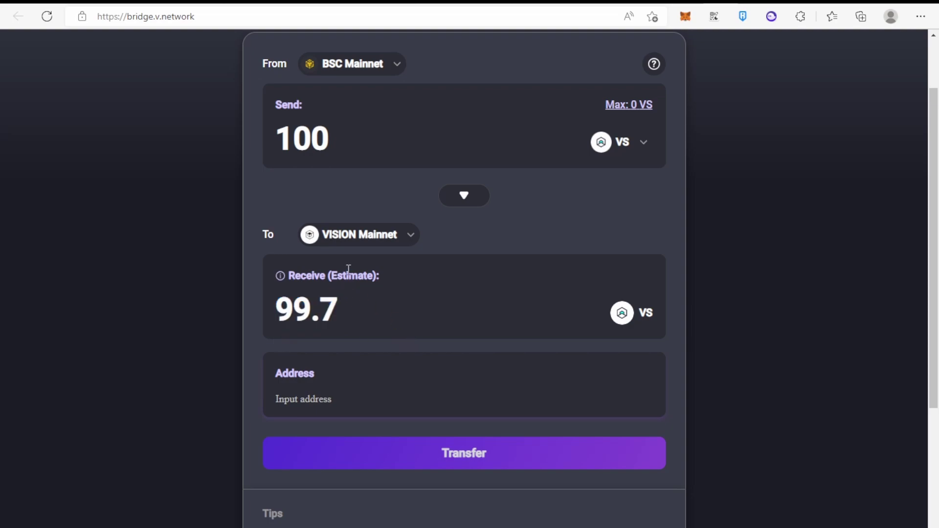
scroll(350, 269, "up", 2)
left_click(355, 213)
double_click(355, 214)
left_click(334, 217)
double_click(335, 216)
left_click(396, 161)
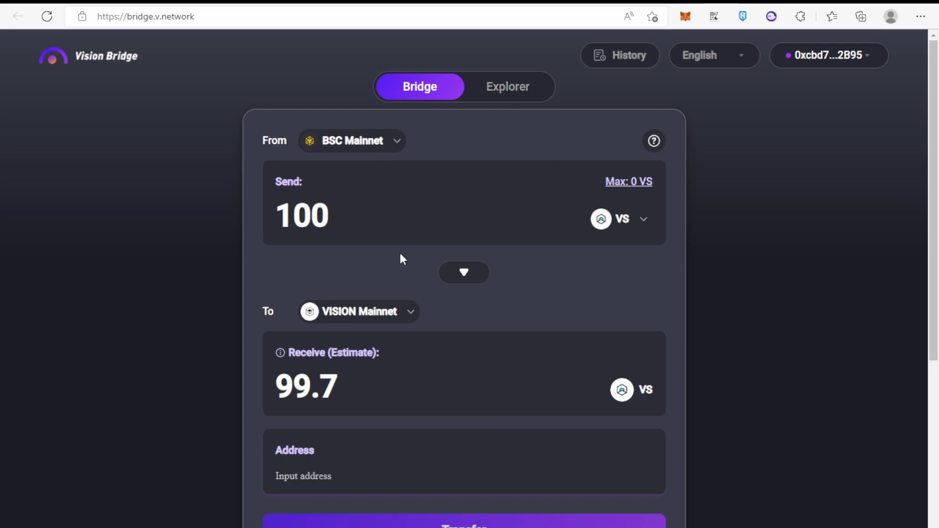
scroll(386, 284, "down", 5)
scroll(539, 168, "up", 3)
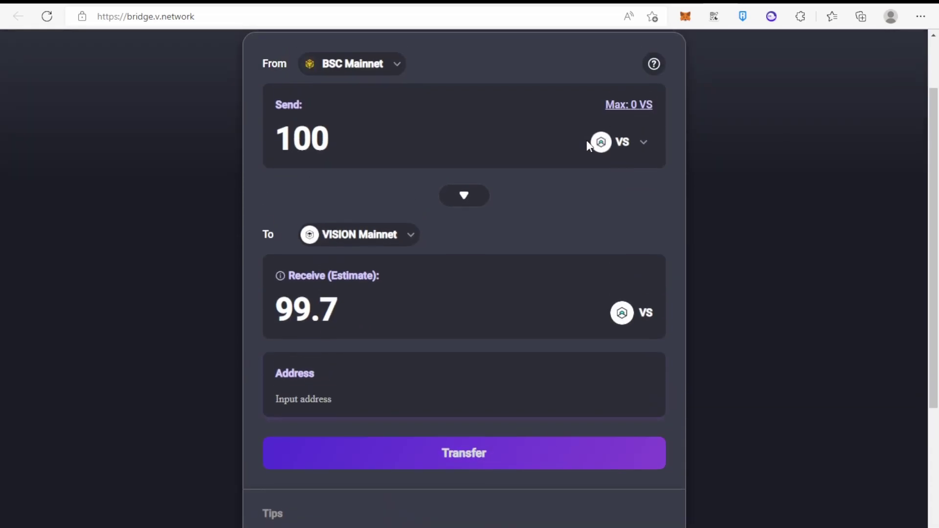
Step: Read the bridge tips on the cross-chain fee, minimum and maximum amounts, transfer times and daily limit per address
scroll(531, 268, "down", 4)
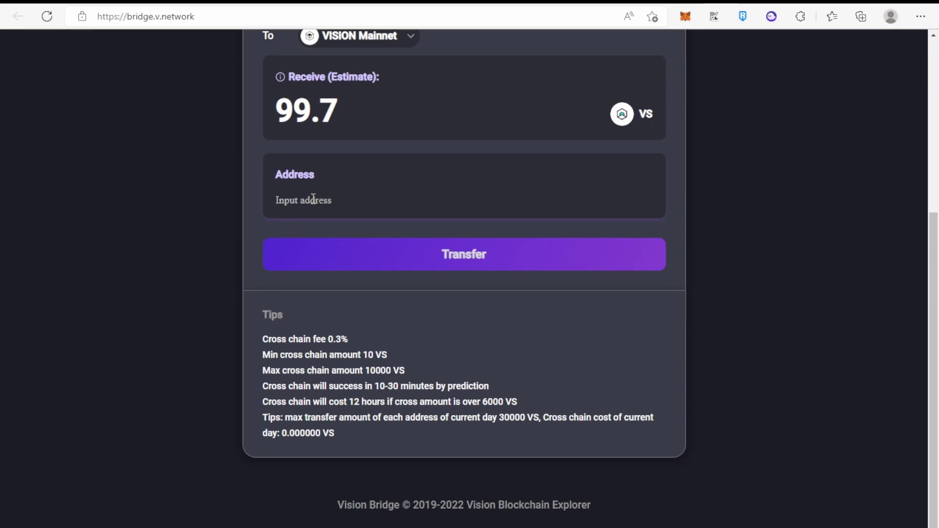
left_click_drag(274, 356, 371, 370)
left_click(379, 352)
left_click(422, 349)
left_click_drag(368, 371, 406, 368)
left_click_drag(306, 389, 502, 396)
left_click(503, 396)
left_click_drag(344, 401, 507, 403)
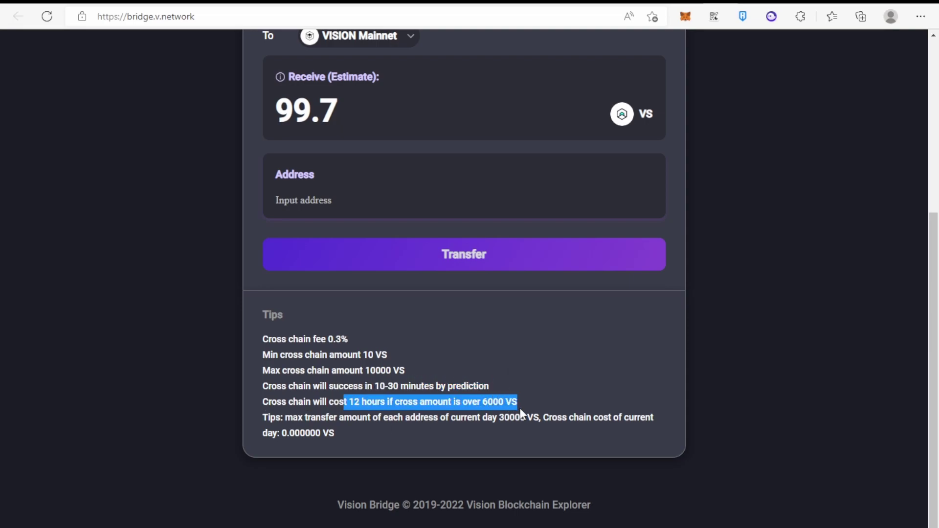
left_click(521, 412)
left_click_drag(311, 417, 655, 421)
left_click_drag(505, 418, 576, 429)
left_click(576, 429)
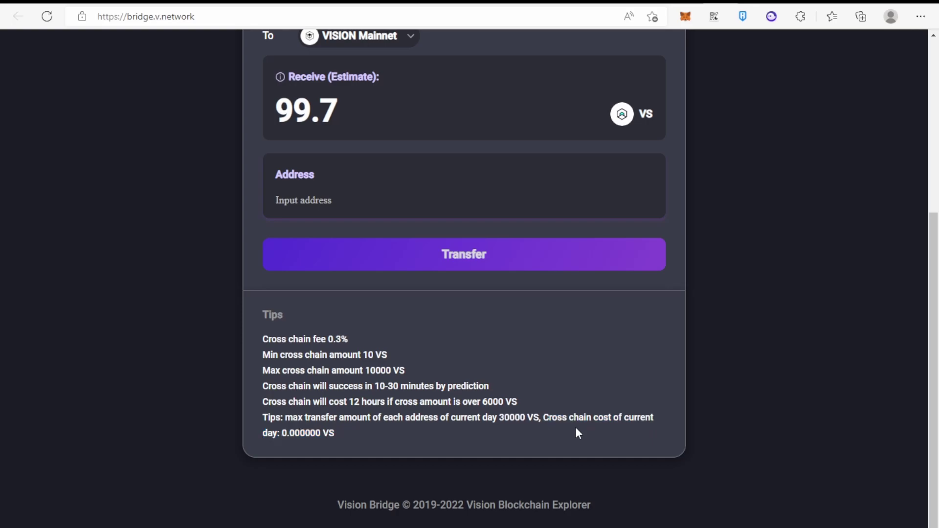
scroll(528, 392, "up", 5)
scroll(527, 393, "down", 5)
left_click_drag(560, 418, 306, 437)
scroll(341, 449, "up", 2)
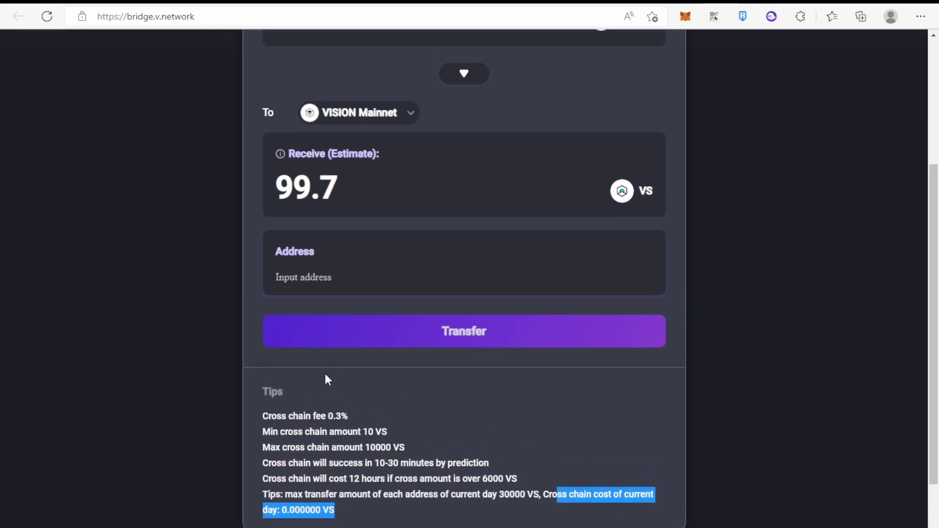
left_click(325, 374)
Step: Recheck the send amount against the receive estimate and examine the destination address field
scroll(325, 375, "up", 3)
scroll(354, 268, "down", 3)
scroll(369, 216, "up", 3)
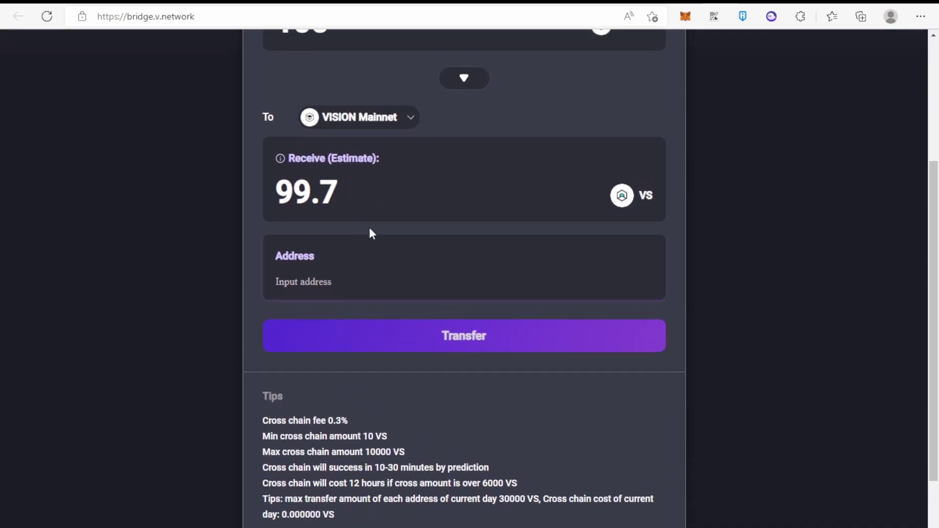
left_click_drag(337, 177, 245, 189)
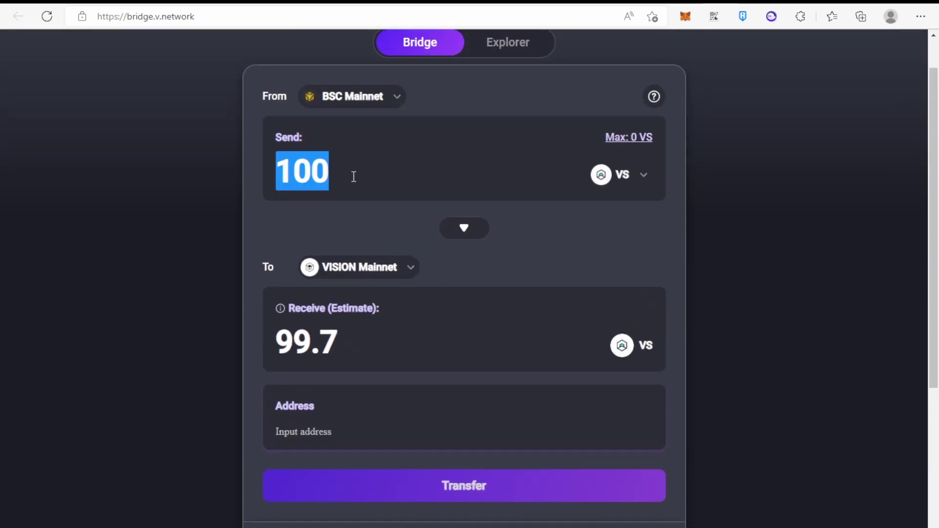
left_click_drag(357, 356, 268, 339)
left_click(464, 379)
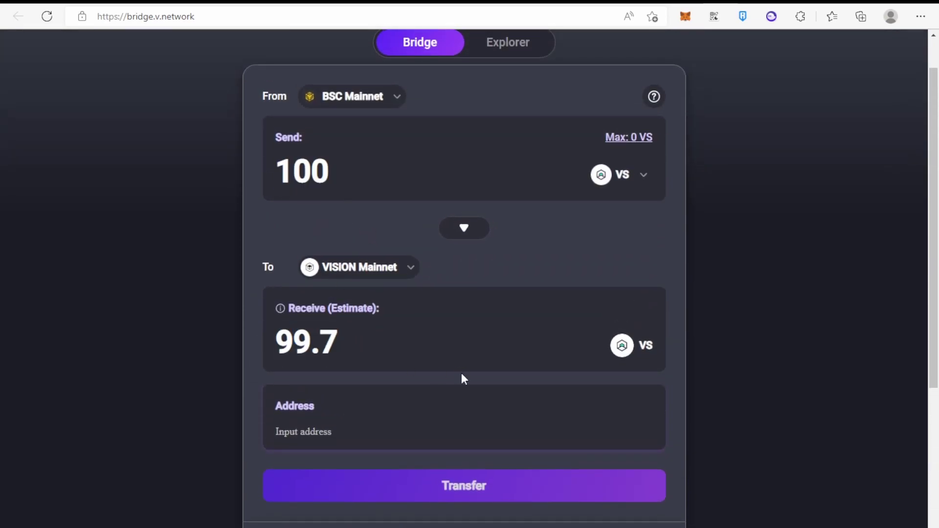
left_click_drag(426, 352, 300, 380)
left_click(369, 329)
scroll(367, 309, "down", 2)
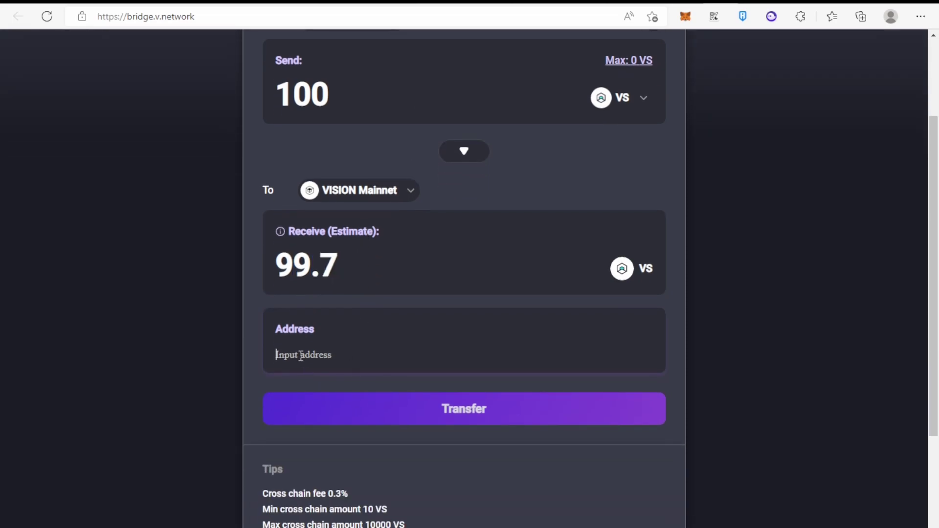
left_click(301, 356)
scroll(301, 357, "up", 3)
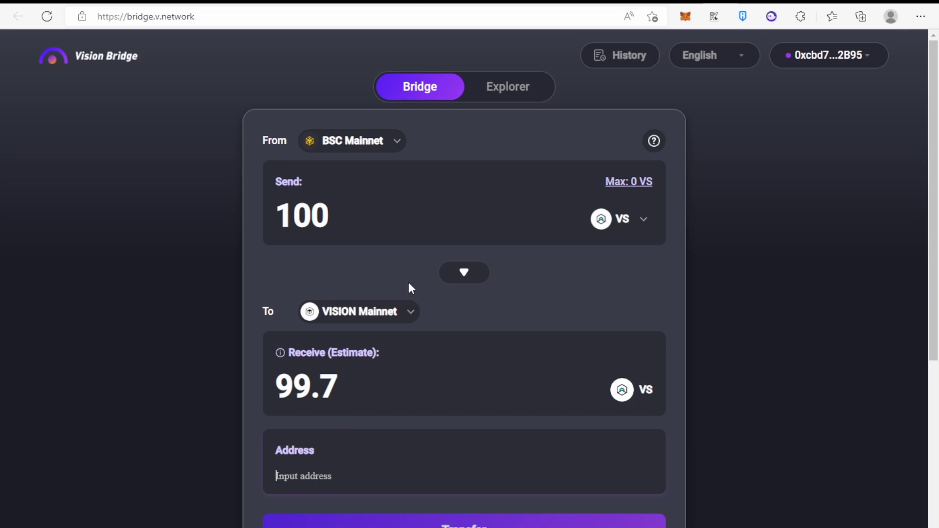
Step: Disconnect the current wallet from the bridge and select Vtimes as the wallet to connect
mouse_move(844, 64)
left_click(841, 92)
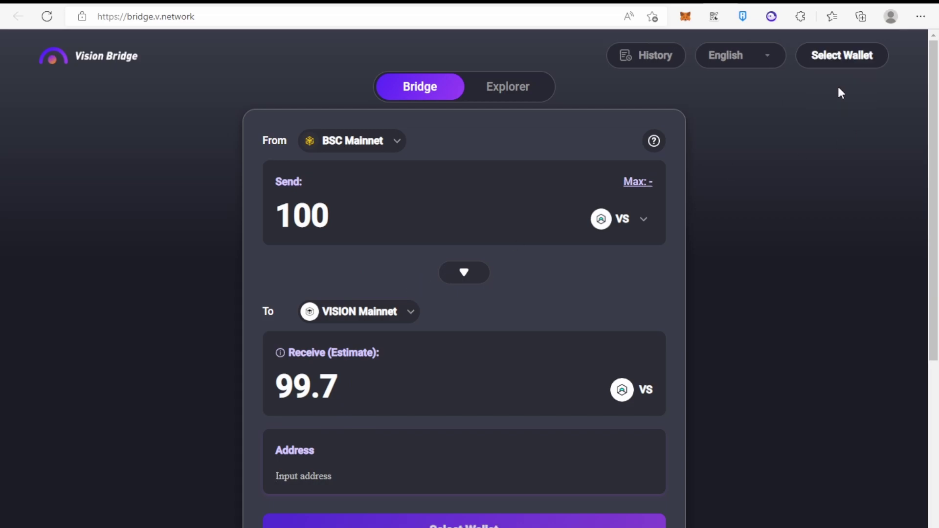
left_click(844, 51)
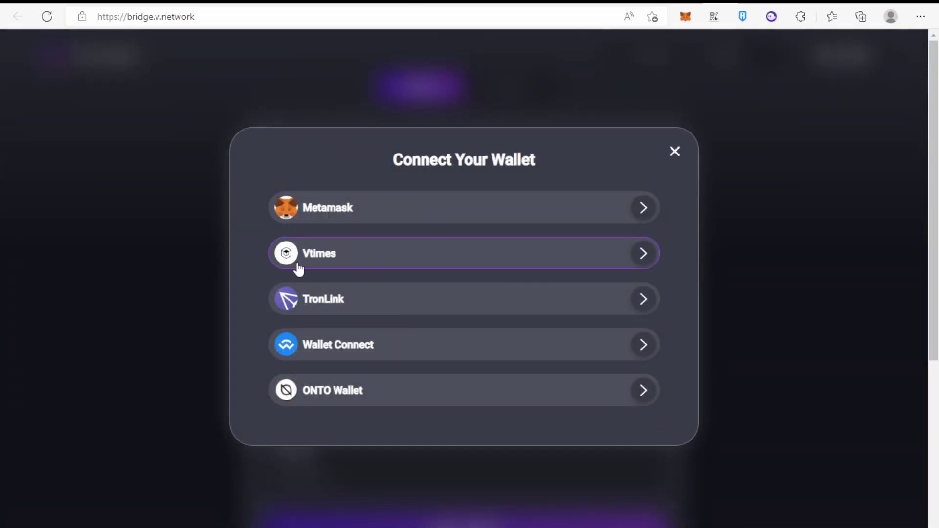
left_click(298, 266)
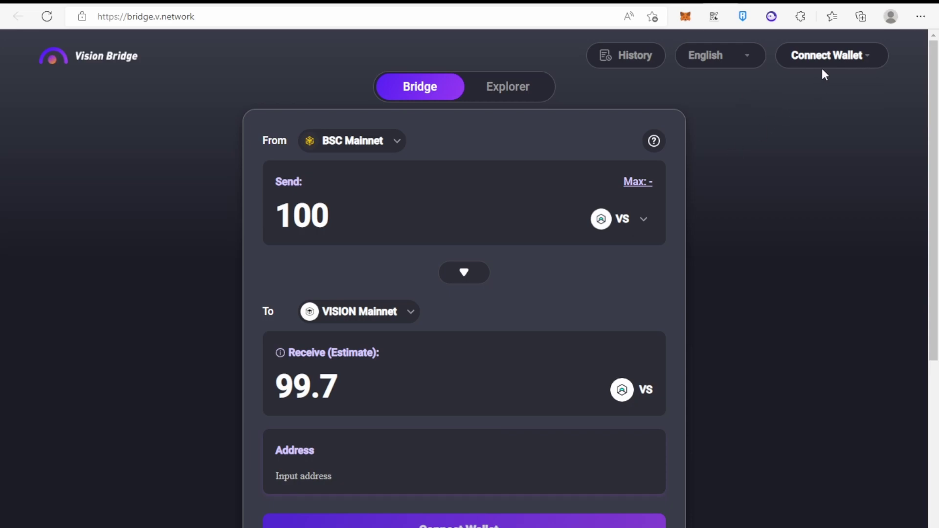
Step: Clear the amount entered to send from BSC Mainnet
scroll(518, 266, "down", 2)
scroll(516, 264, "up", 2)
left_click_drag(448, 220, 180, 208)
key("BackSpace")
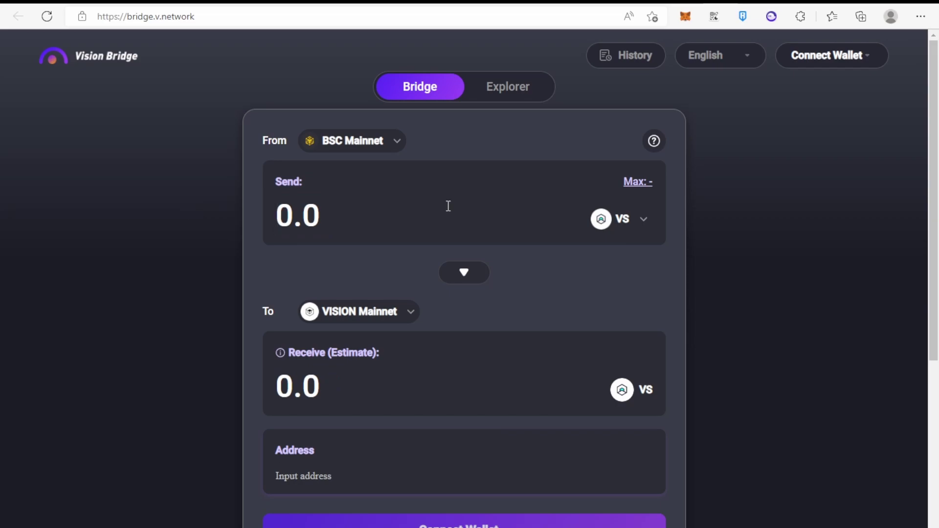
Step: Reconnect a wallet to the bridge and check the empty destination address field
mouse_move(853, 79)
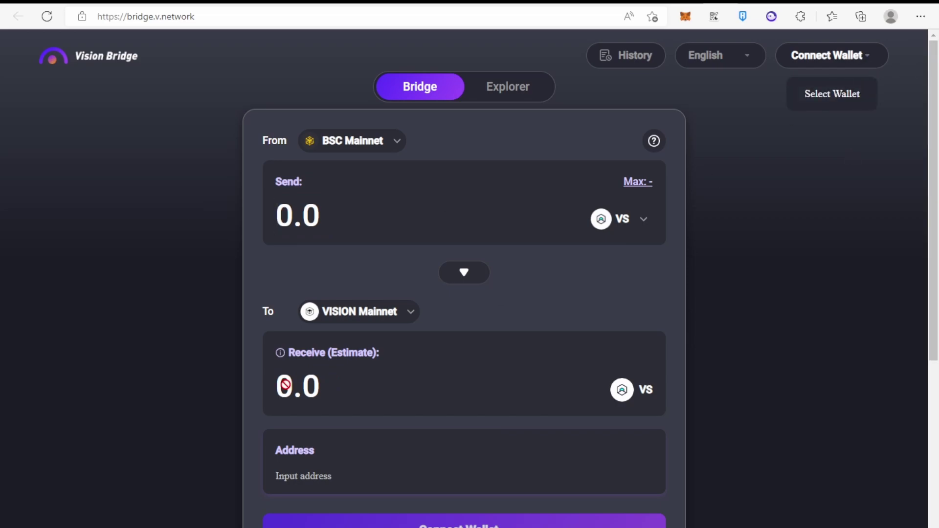
mouse_move(762, 52)
mouse_move(818, 63)
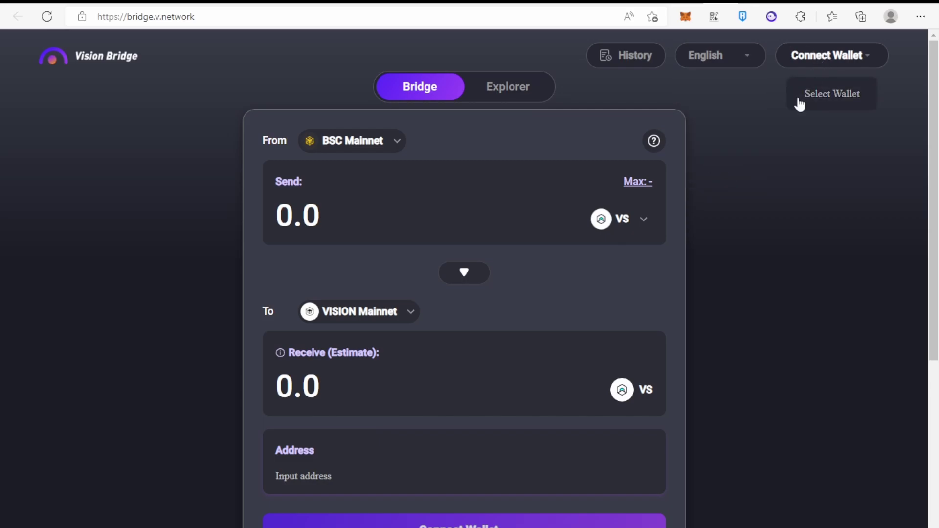
left_click(802, 97)
left_click(570, 251)
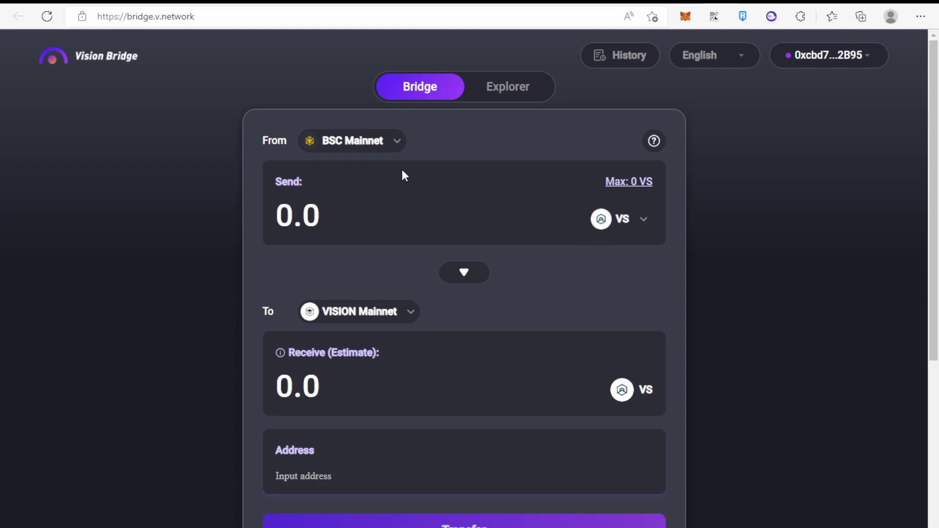
scroll(391, 337, "down", 3)
scroll(398, 321, "up", 2)
scroll(398, 337, "down", 2)
left_click(301, 324)
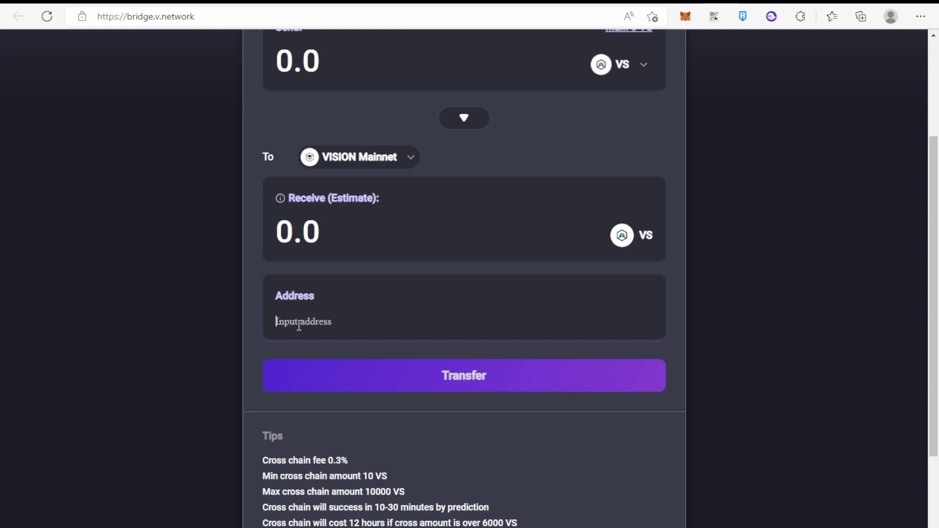
scroll(340, 373, "up", 3)
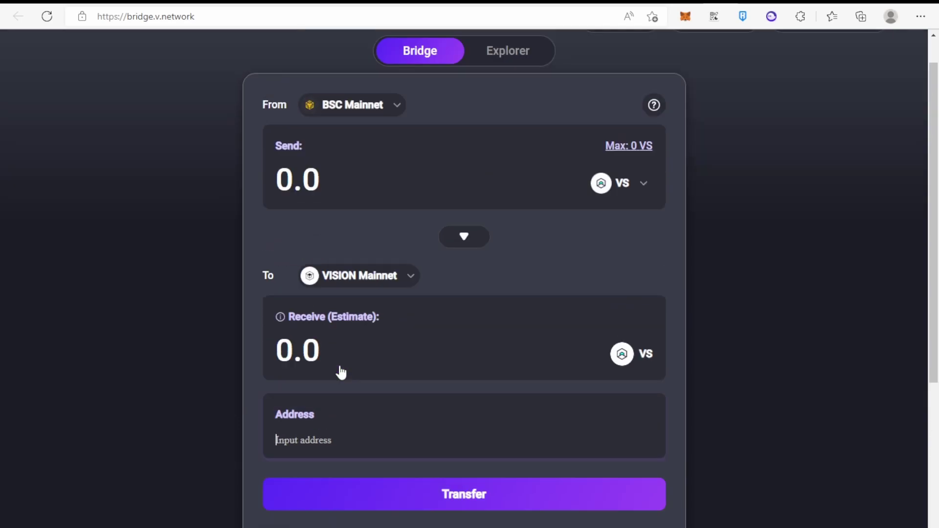
Step: Disconnect the reconnected wallet and choose Vtimes in the wallet selection
mouse_move(803, 75)
left_click(813, 97)
left_click(856, 59)
left_click(533, 255)
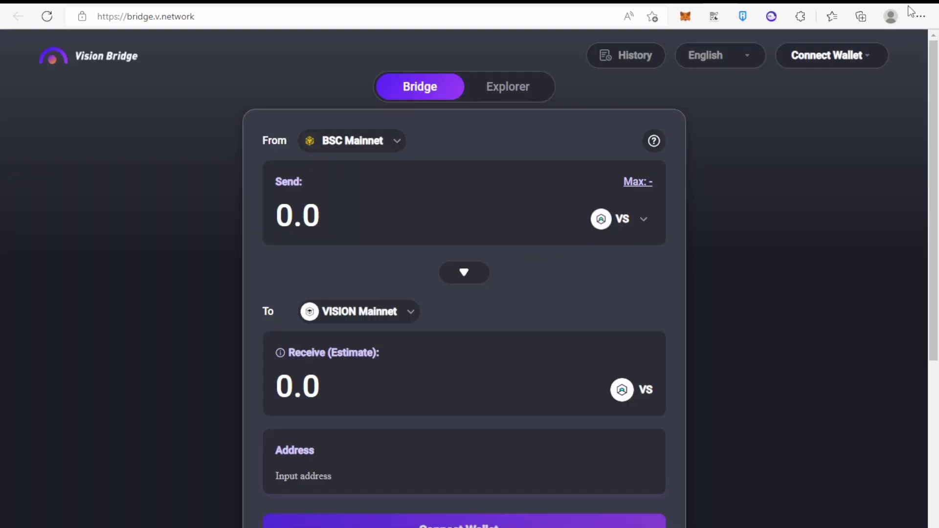
Step: Choose BSC Mainnet as the source chain and look over the bridge form
scroll(547, 270, "down", 2)
left_click(346, 402)
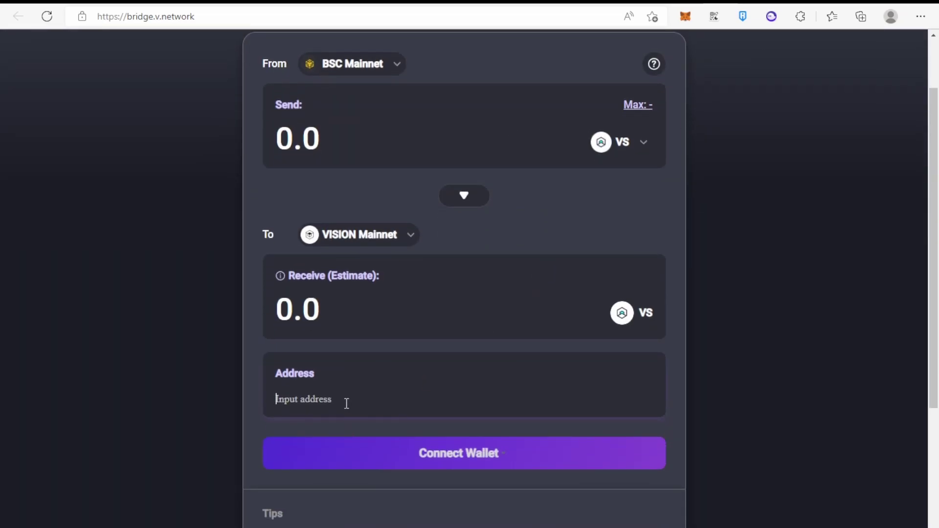
left_click(352, 64)
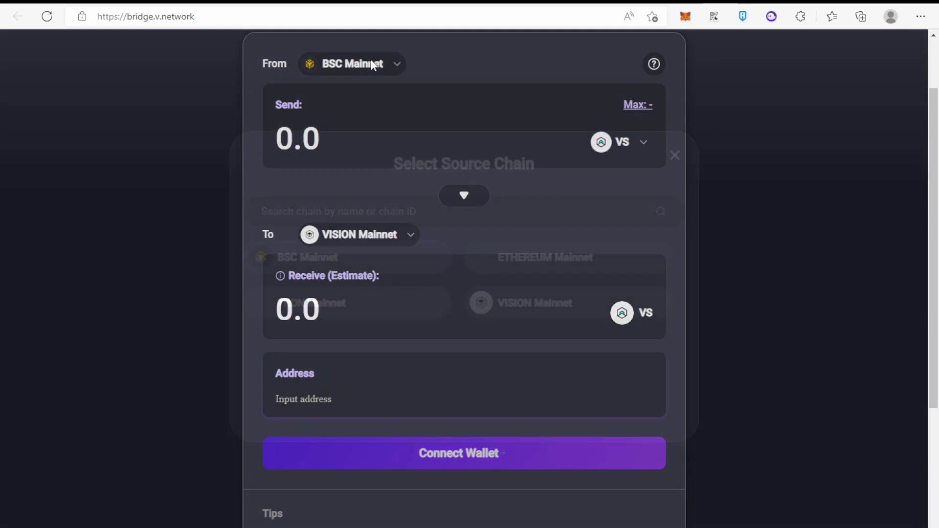
left_click(350, 259)
scroll(512, 187, "up", 2)
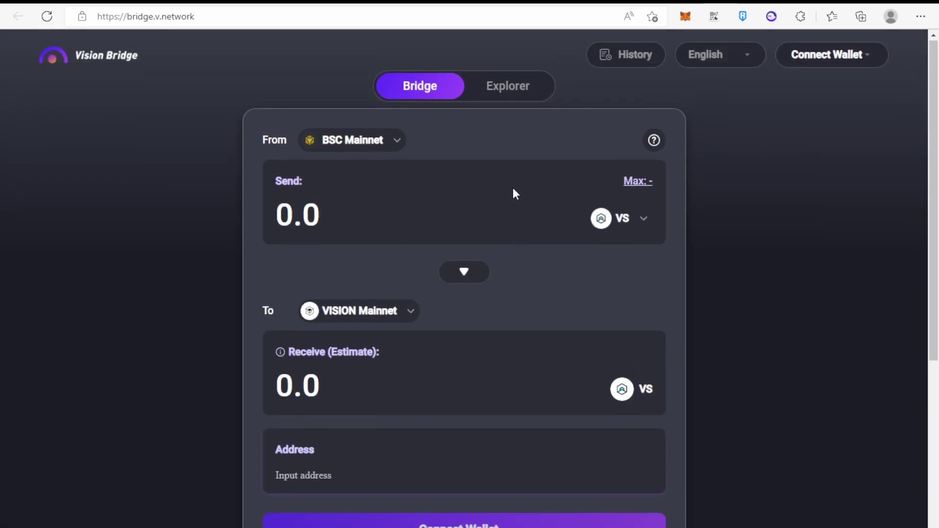
scroll(509, 189, "down", 2)
scroll(388, 236, "down", 3)
scroll(388, 237, "up", 5)
Step: Open the Vision Blockchain Explorer from the bridge, close it, and look over the bridge form again
mouse_move(803, 59)
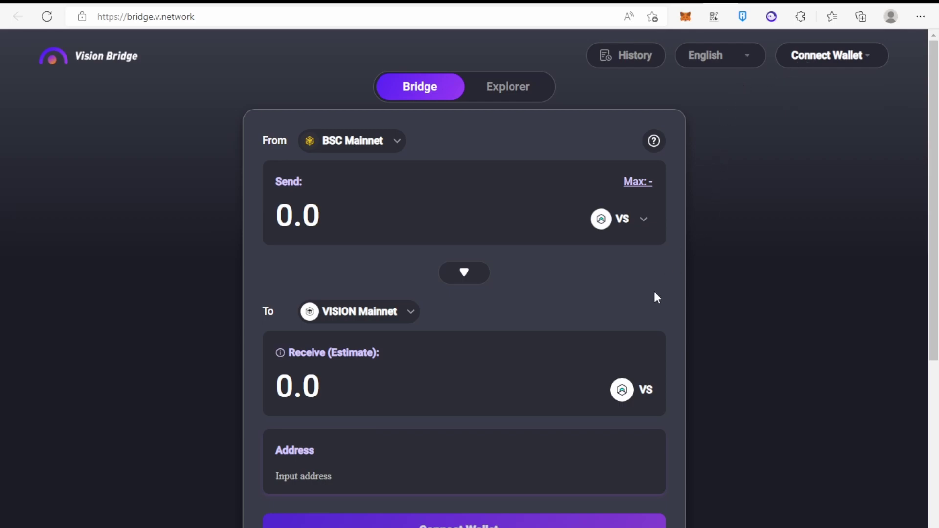
left_click(526, 96)
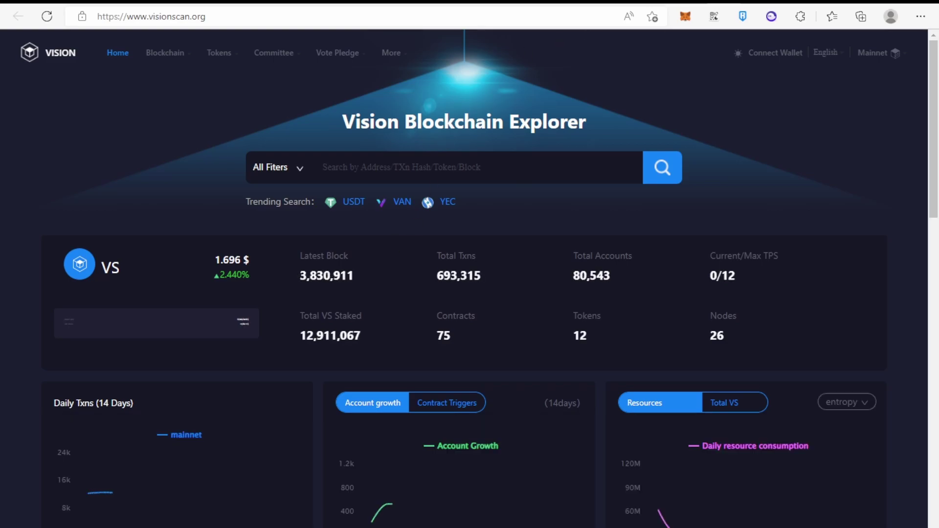
key("ctrl+w")
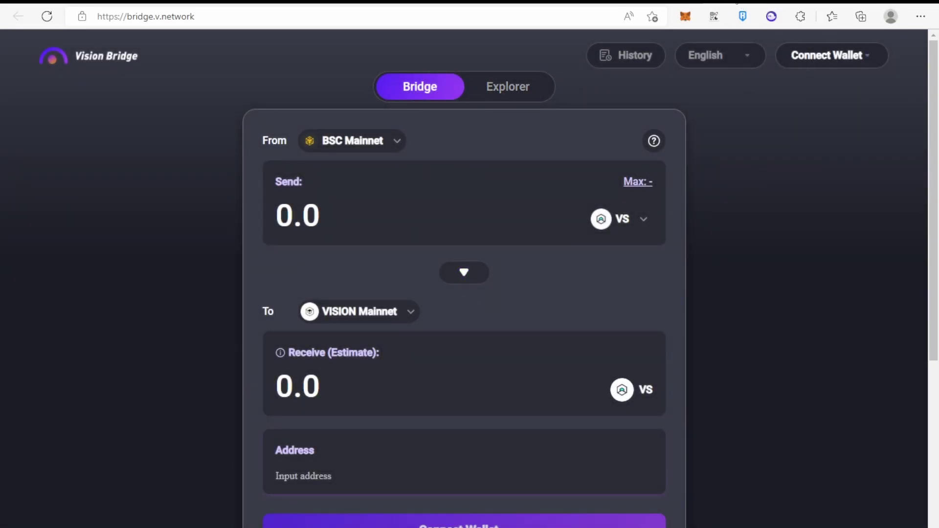
scroll(516, 196, "down", 2)
scroll(509, 226, "up", 2)
scroll(483, 165, "down", 4)
scroll(506, 141, "up", 4)
Step: Switch to the Vision wallets page and examine the supported wallets, from Vtimes and Metamask to BitKeep and ONTO
left_click(827, 2)
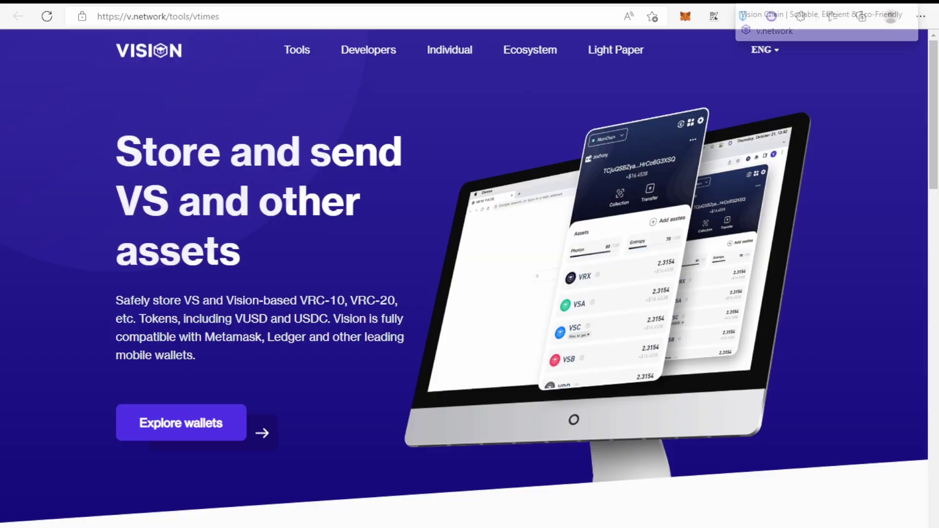
scroll(319, 112, "down", 7)
scroll(139, 185, "up", 5)
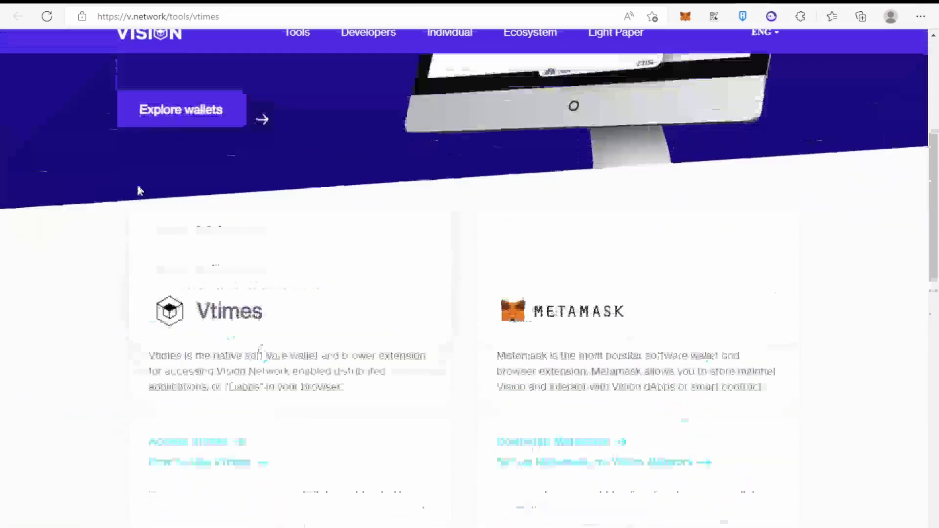
scroll(139, 185, "down", 9)
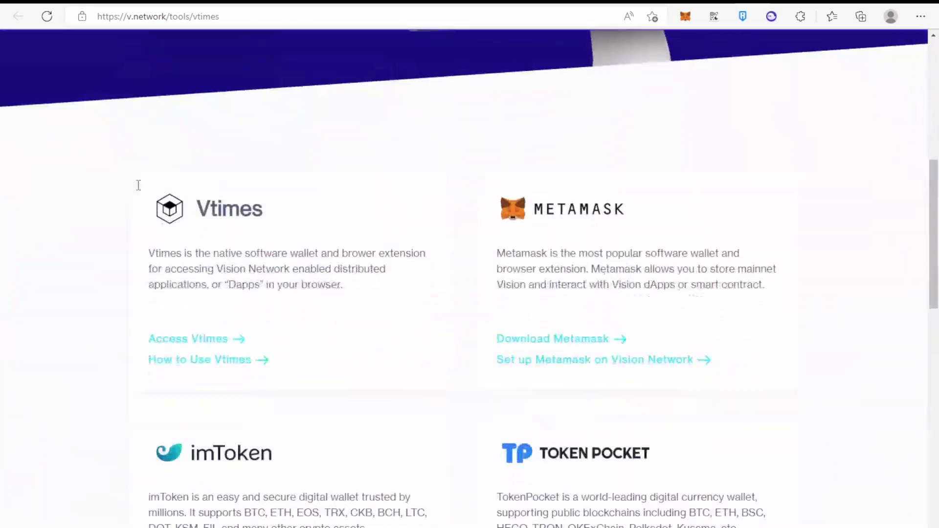
scroll(365, 314, "up", 5)
scroll(364, 314, "down", 3)
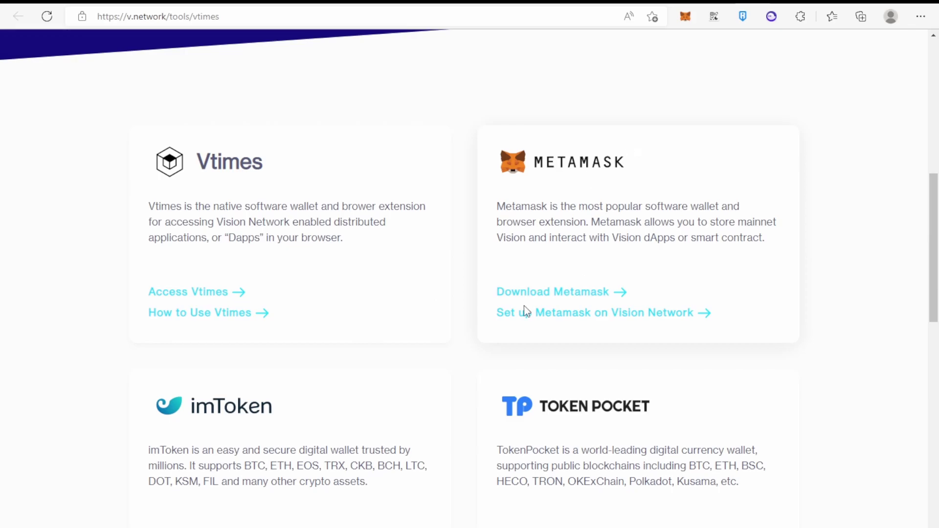
scroll(534, 286, "down", 5)
scroll(724, 230, "down", 3)
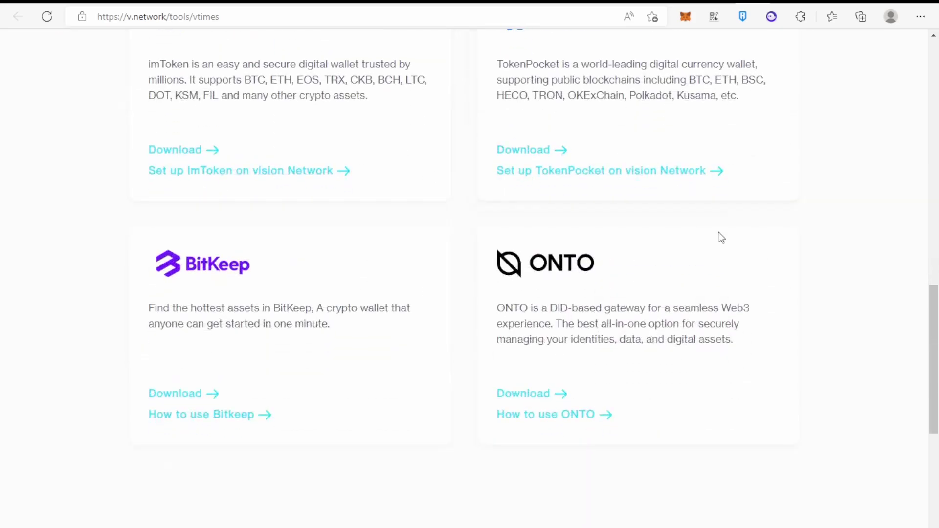
scroll(723, 230, "up", 4)
scroll(705, 235, "down", 5)
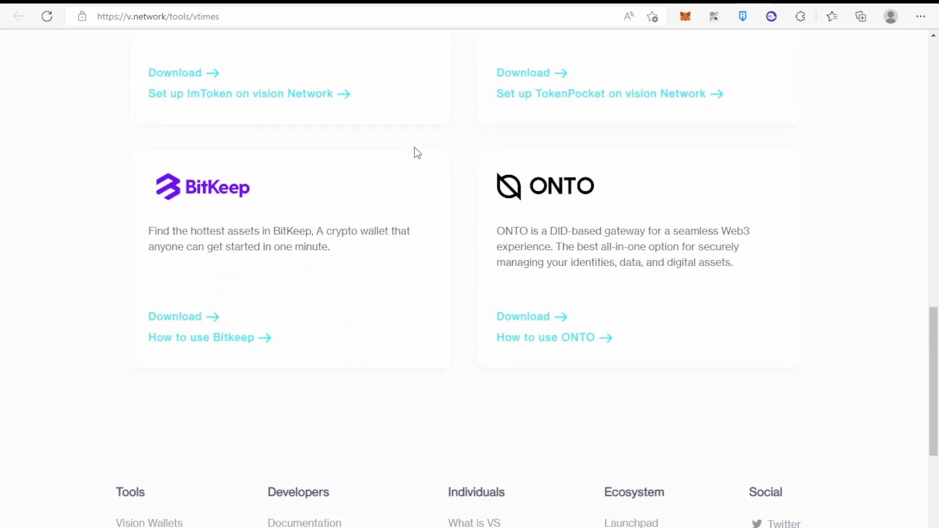
Step: Look back over the supported wallet cards on the Vision wallets page, from BitKeep and ONTO to Vtimes and Metamask
scroll(537, 140, "down", 3)
scroll(558, 150, "up", 10)
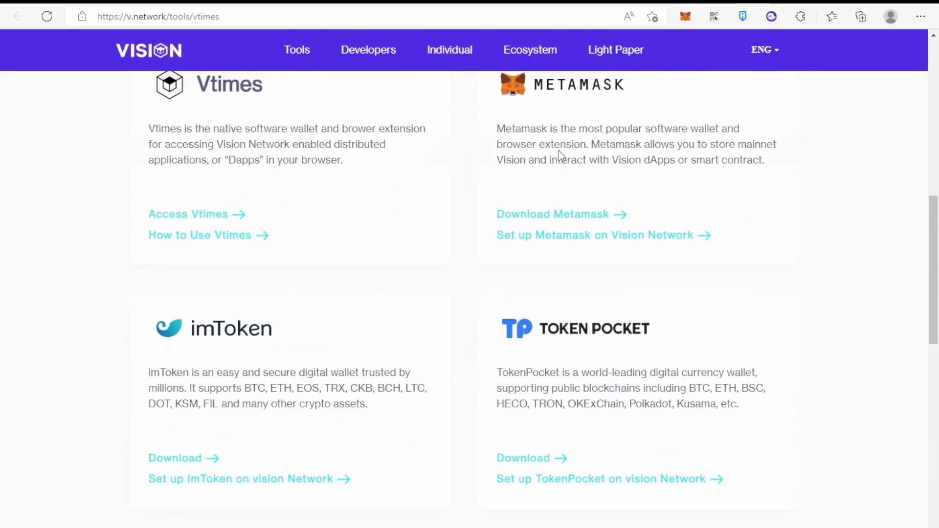
scroll(559, 151, "up", 6)
scroll(458, 252, "down", 2)
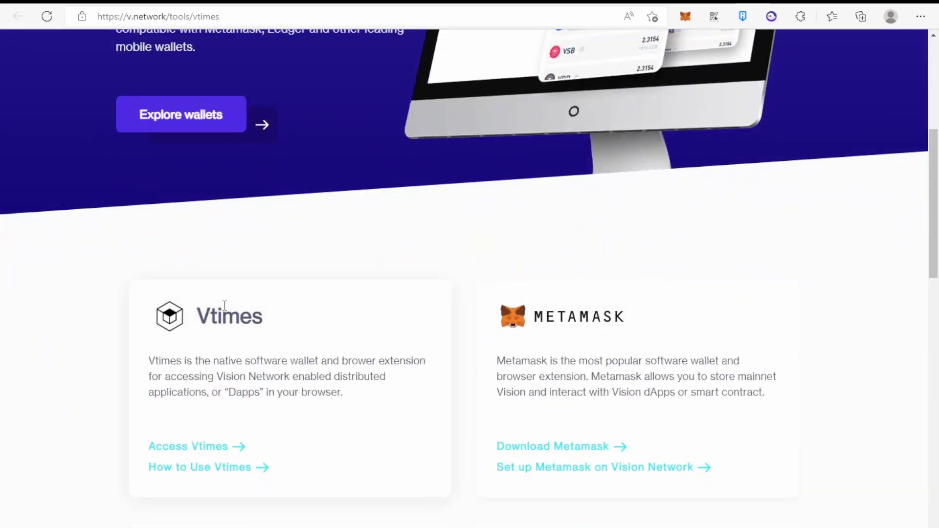
scroll(225, 306, "down", 3)
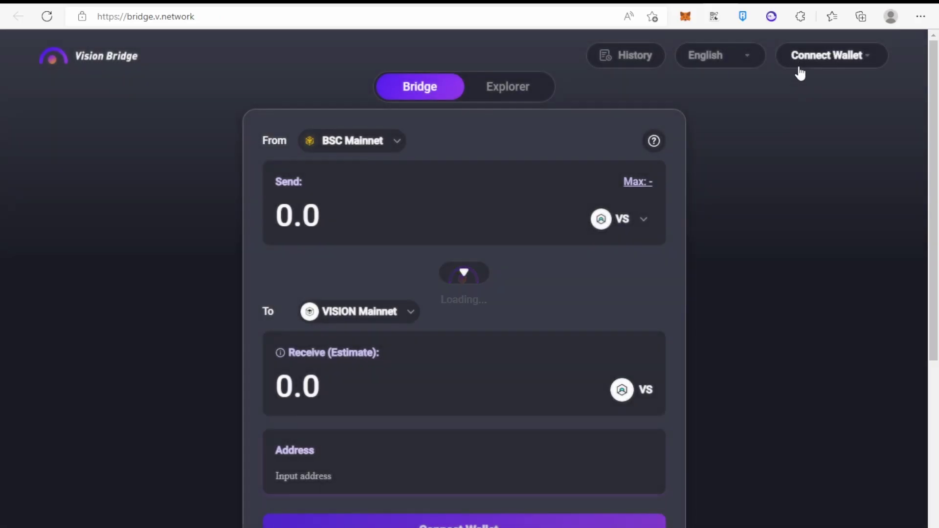
Step: Switch to Vision Bridge, view the wallets offered for connection, and close the wallet selection
mouse_move(812, 66)
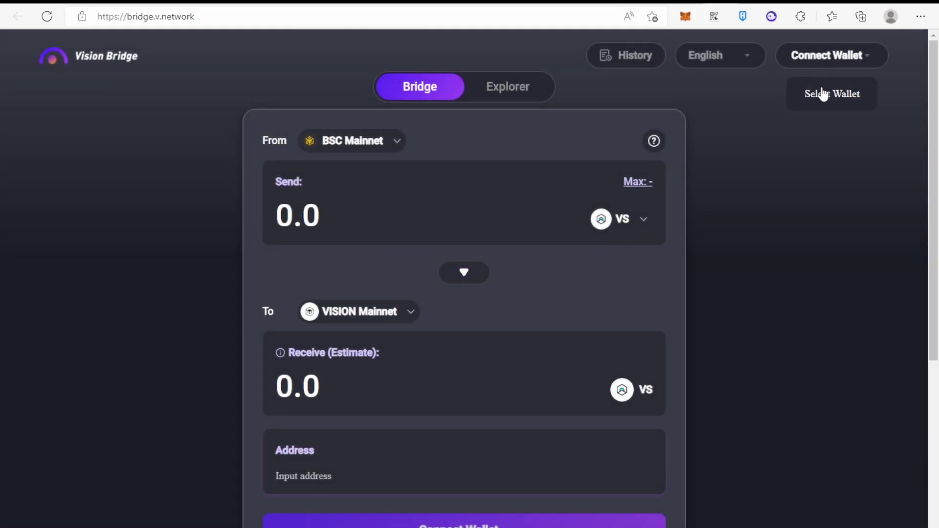
left_click(820, 82)
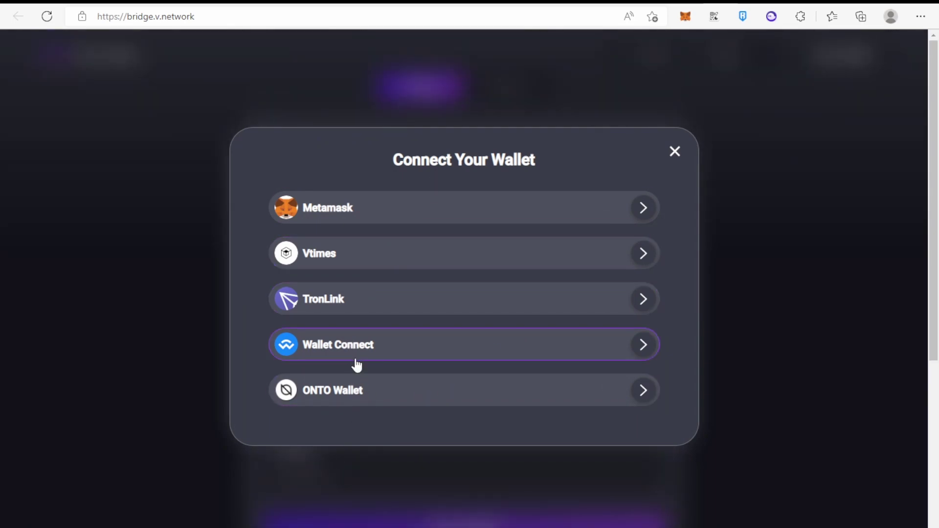
left_click(676, 151)
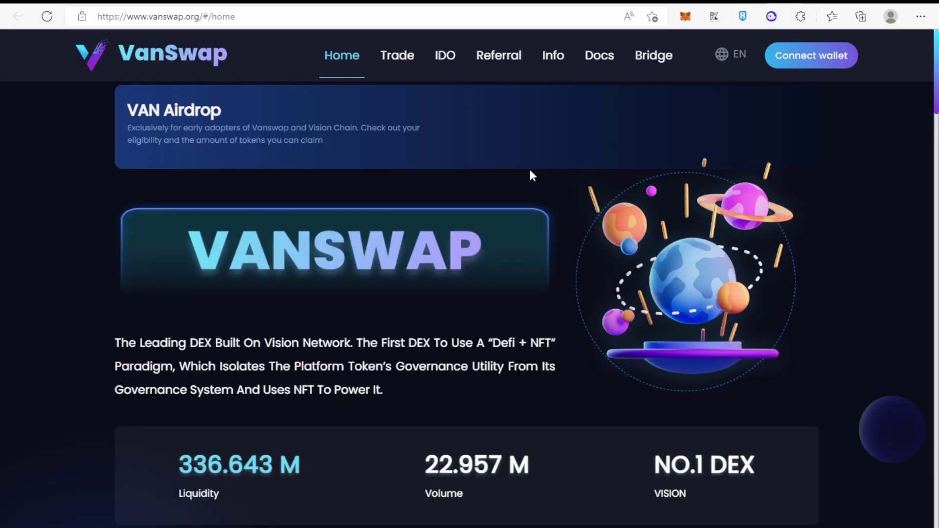
Step: Switch to the VanSwap home page and examine its introduction and the feature cards from Trade to Launchpad
scroll(530, 168, "down", 6)
scroll(527, 168, "up", 6)
scroll(523, 167, "down", 4)
scroll(499, 167, "up", 4)
scroll(311, 209, "down", 6)
scroll(314, 210, "down", 5)
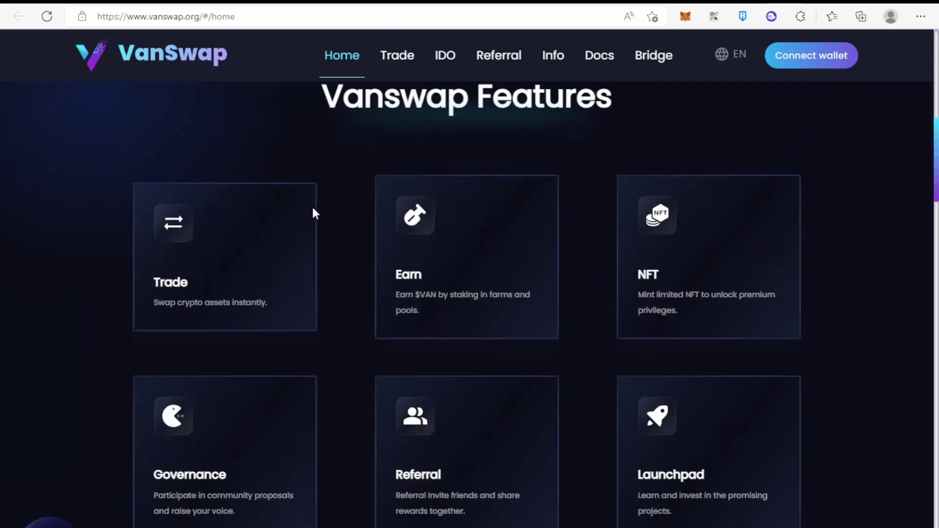
scroll(314, 210, "up", 5)
scroll(313, 210, "down", 5)
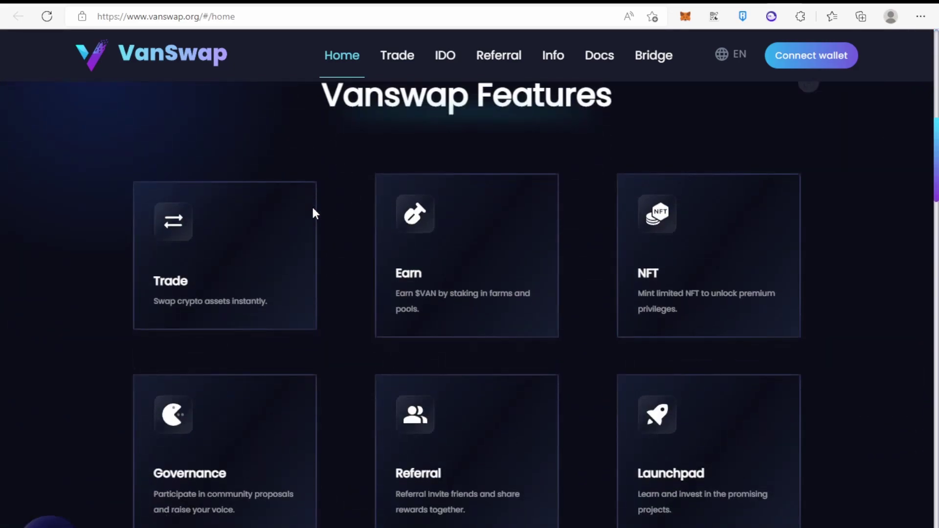
scroll(313, 208, "down", 2)
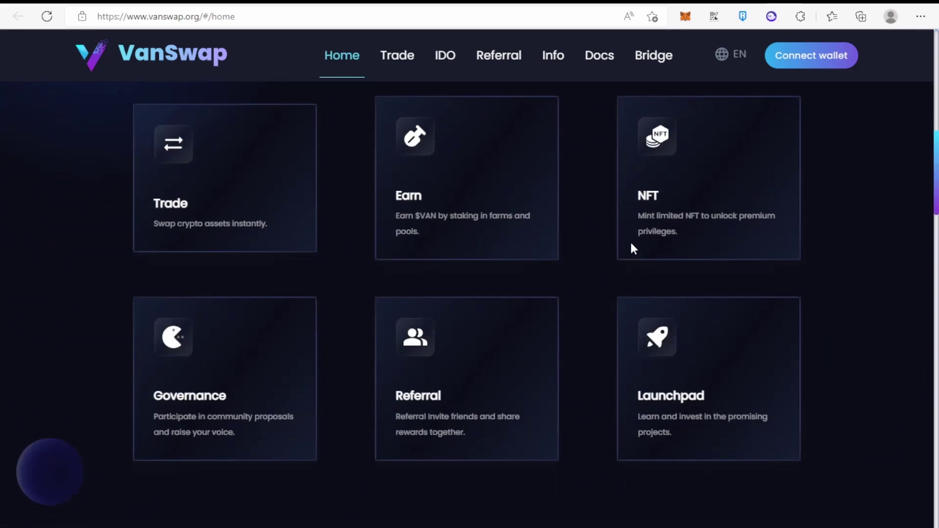
double_click(641, 216)
scroll(486, 257, "down", 2)
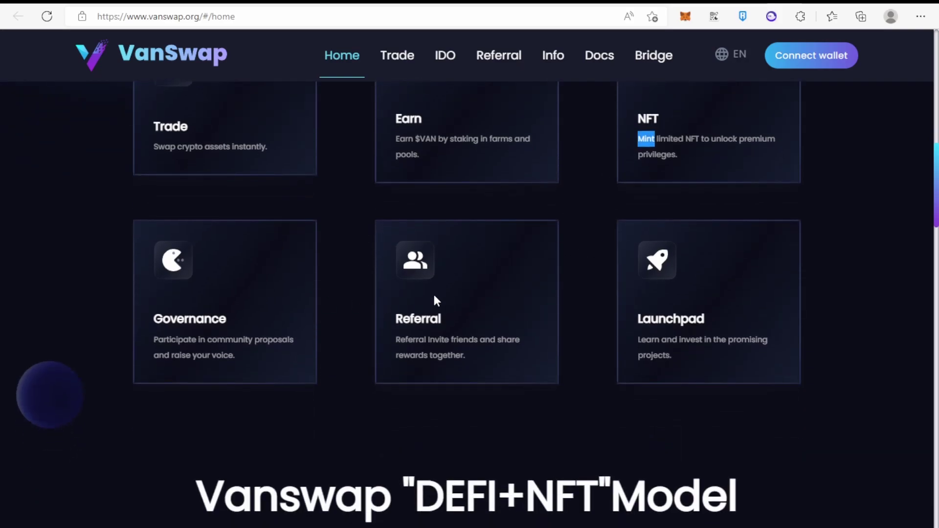
scroll(586, 341, "down", 2)
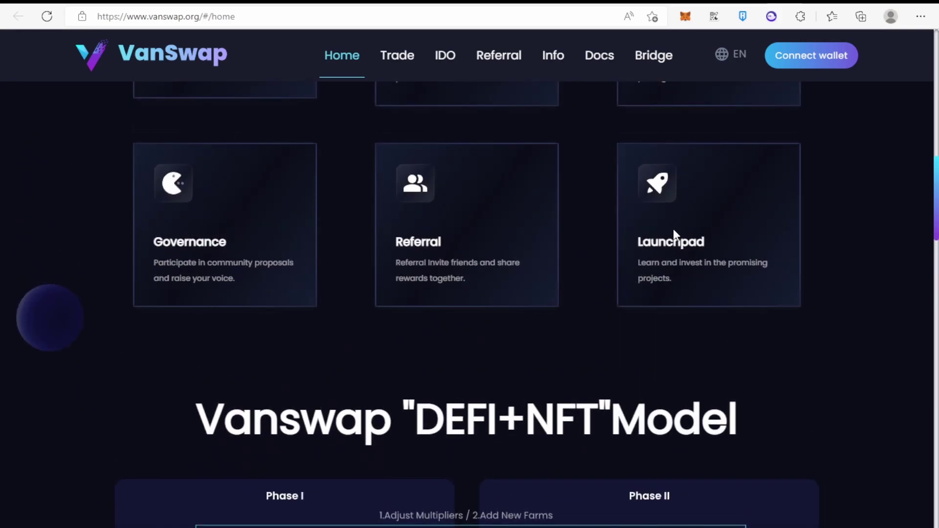
Step: Examine the Vanswap "DEFI+NFT" Model diagram from Phase I to Phase III
scroll(673, 228, "down", 7)
scroll(635, 254, "up", 7)
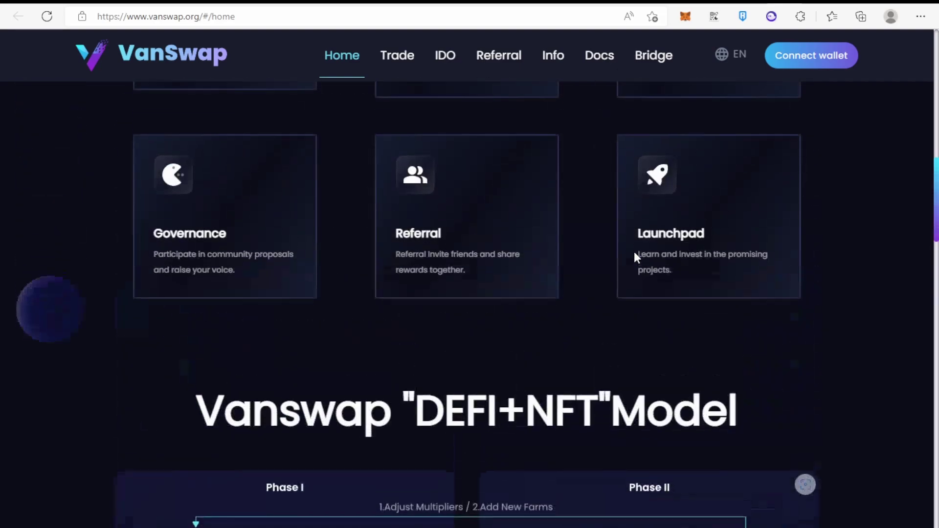
scroll(635, 256, "down", 7)
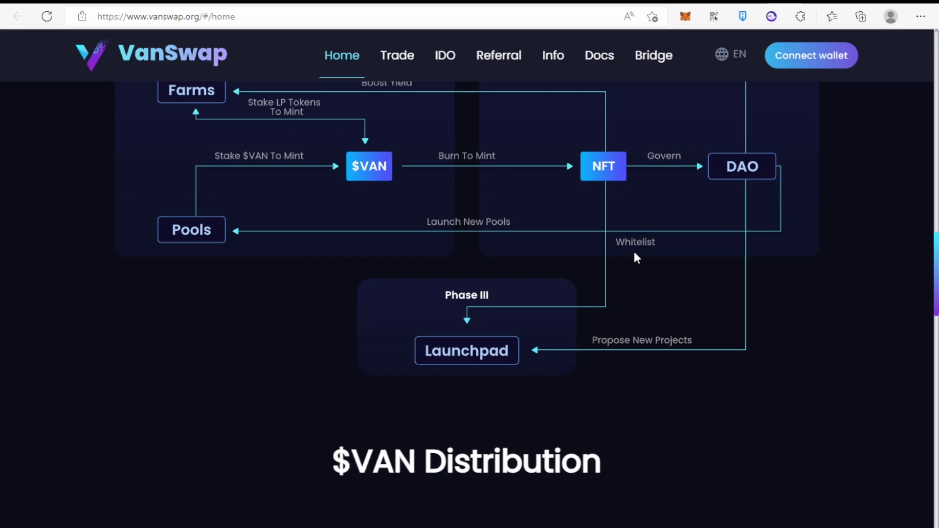
scroll(636, 257, "down", 3)
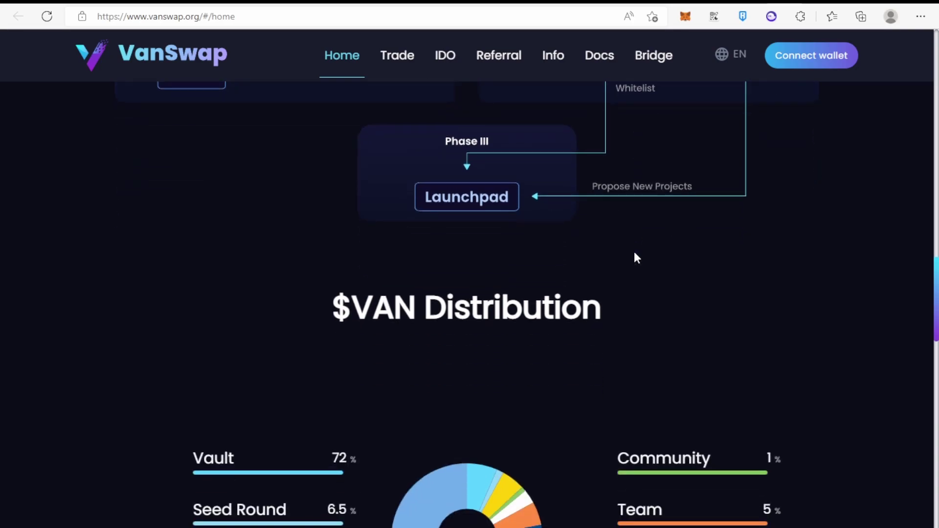
Step: Examine the $VAN Distribution breakdown and return to the start of the VanSwap home page
scroll(586, 227, "down", 4)
scroll(585, 229, "up", 3)
scroll(585, 229, "down", 2)
scroll(588, 233, "down", 2)
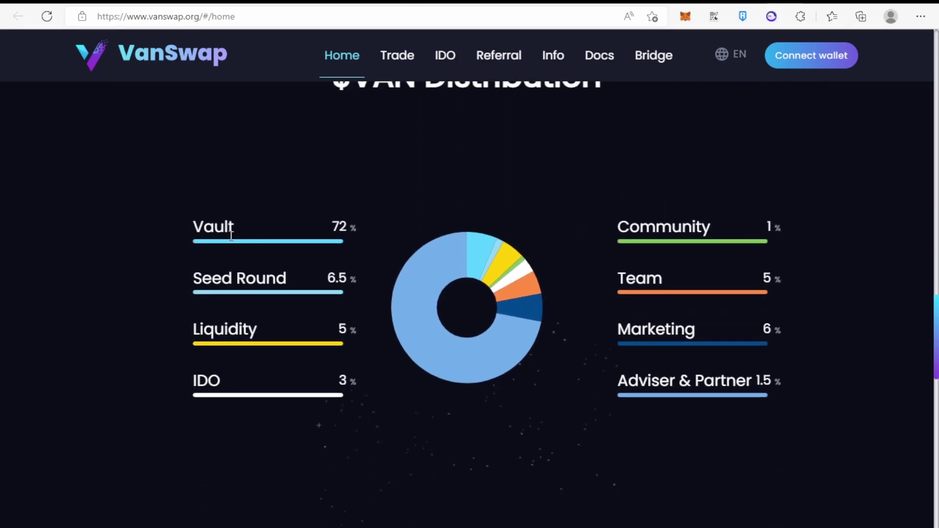
left_click_drag(231, 234, 348, 257)
left_click(658, 205)
scroll(654, 210, "down", 5)
scroll(646, 206, "up", 8)
scroll(408, 211, "up", 15)
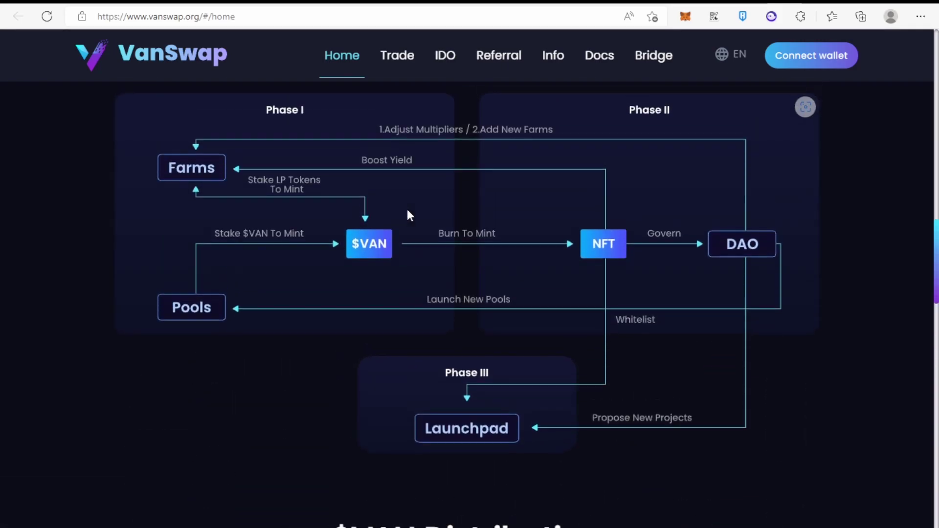
scroll(424, 180, "up", 2)
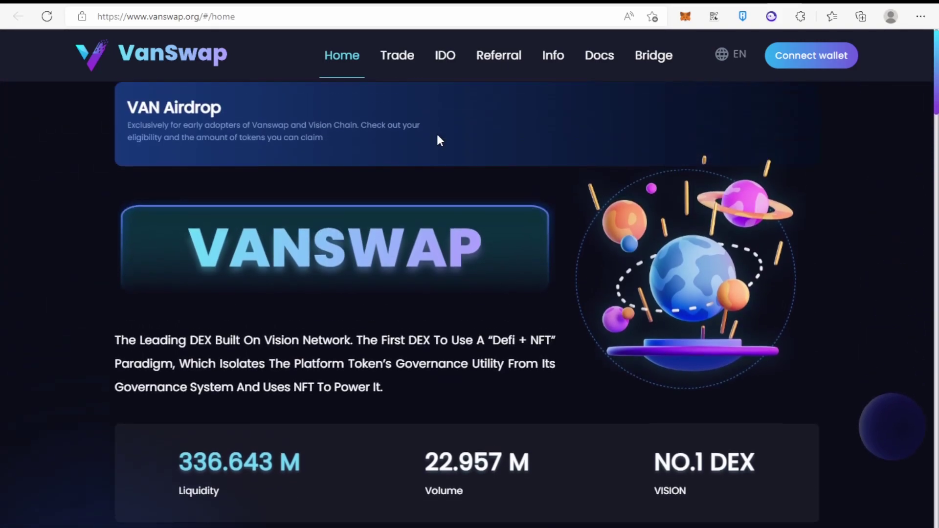
Step: Open VanSwap's Trade page and look over the VS/USDT price chart and the Exchange form
left_click(409, 73)
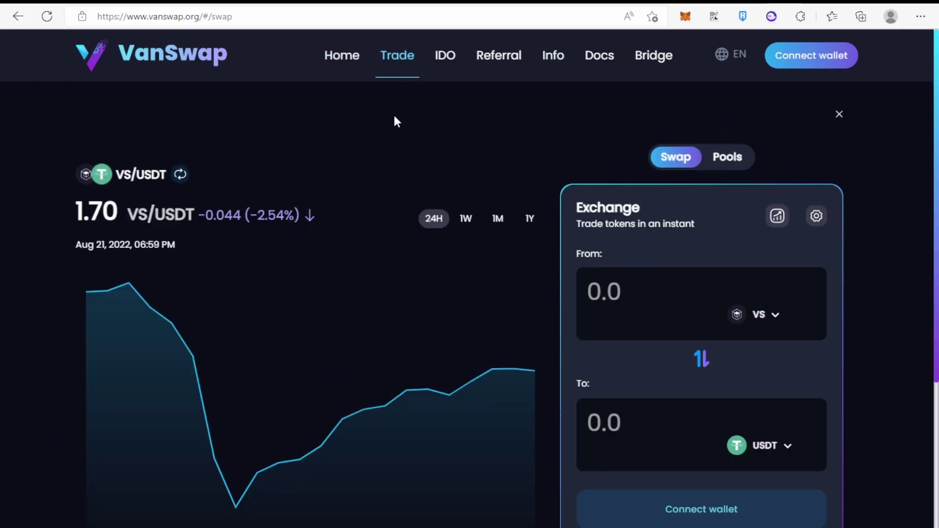
scroll(703, 165, "down", 3)
scroll(658, 216, "up", 3)
Step: Open the add-liquidity form under Pools and choose VS as the first token
left_click(712, 202)
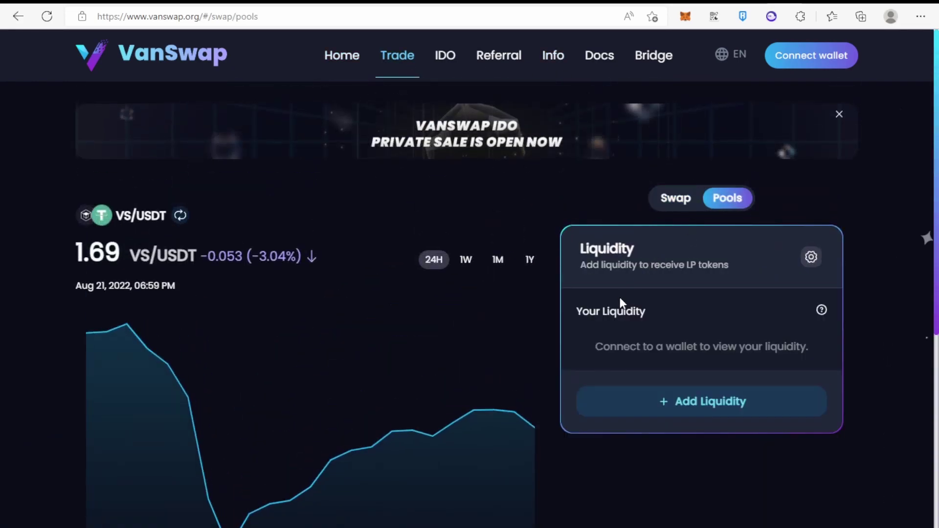
scroll(619, 297, "down", 2)
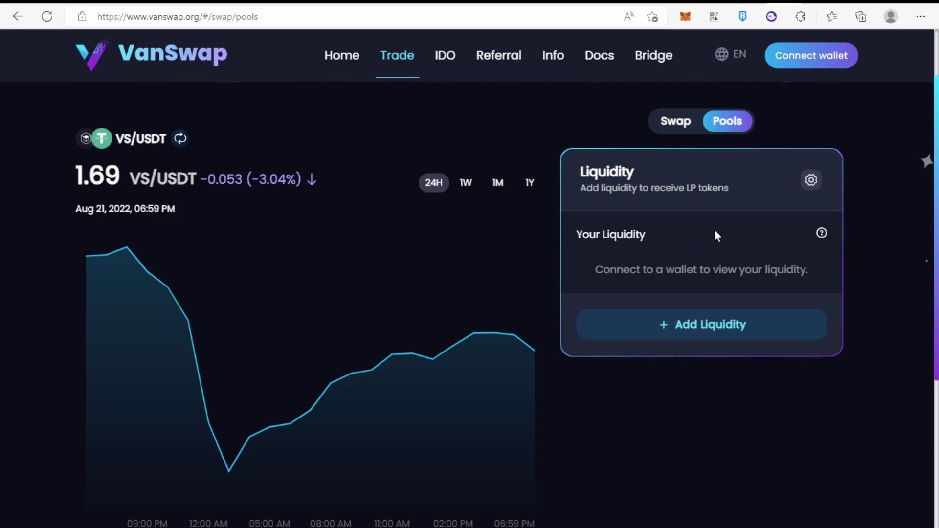
left_click(715, 327)
left_click(759, 296)
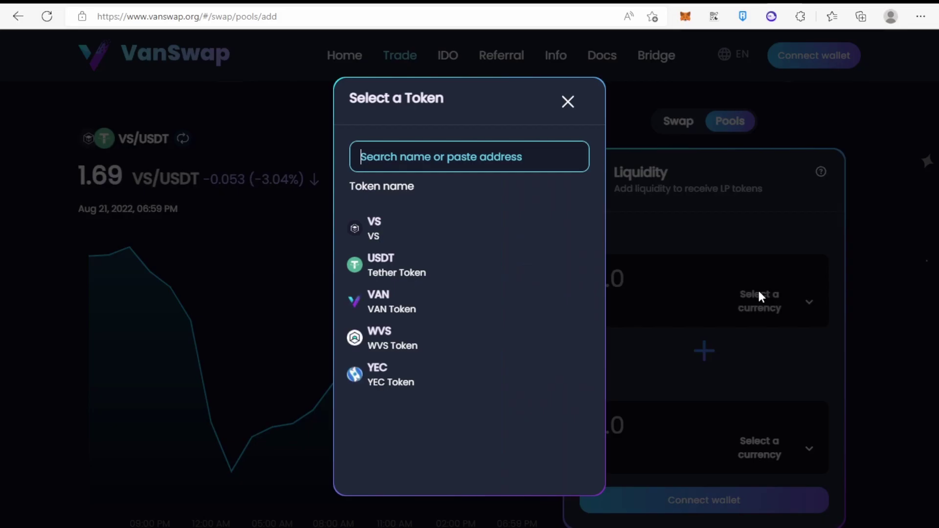
left_click(384, 223)
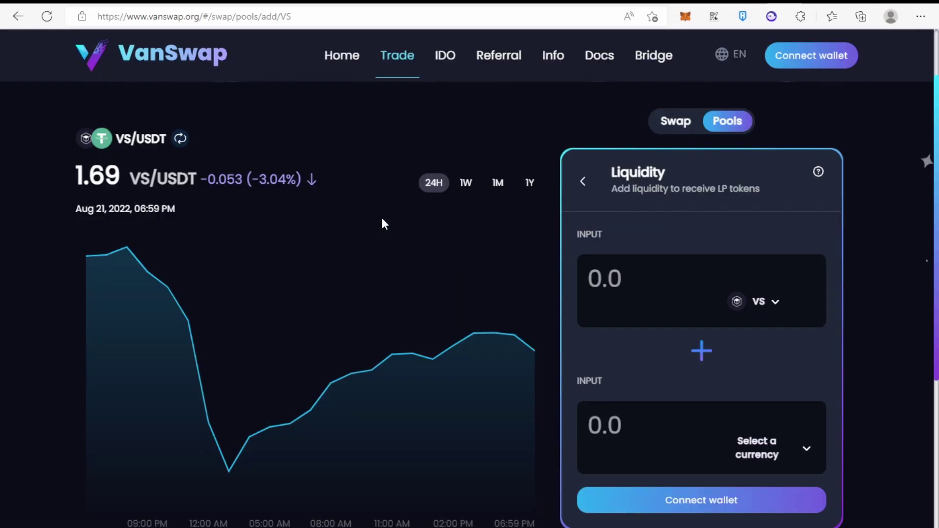